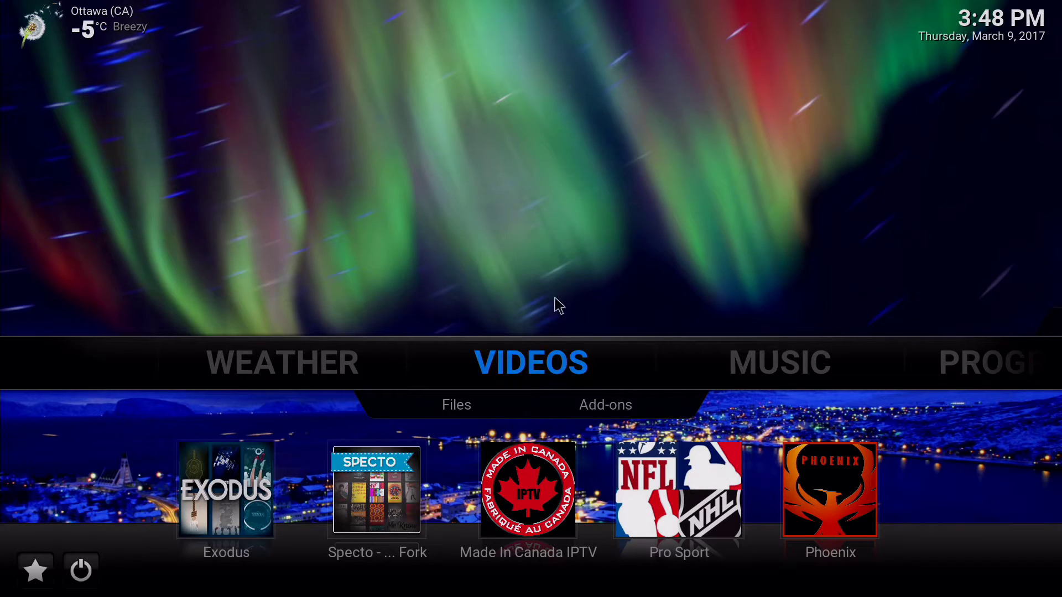
# Step: Browse the list of installed video add-ons in Kodi
pyautogui.click(613, 408)
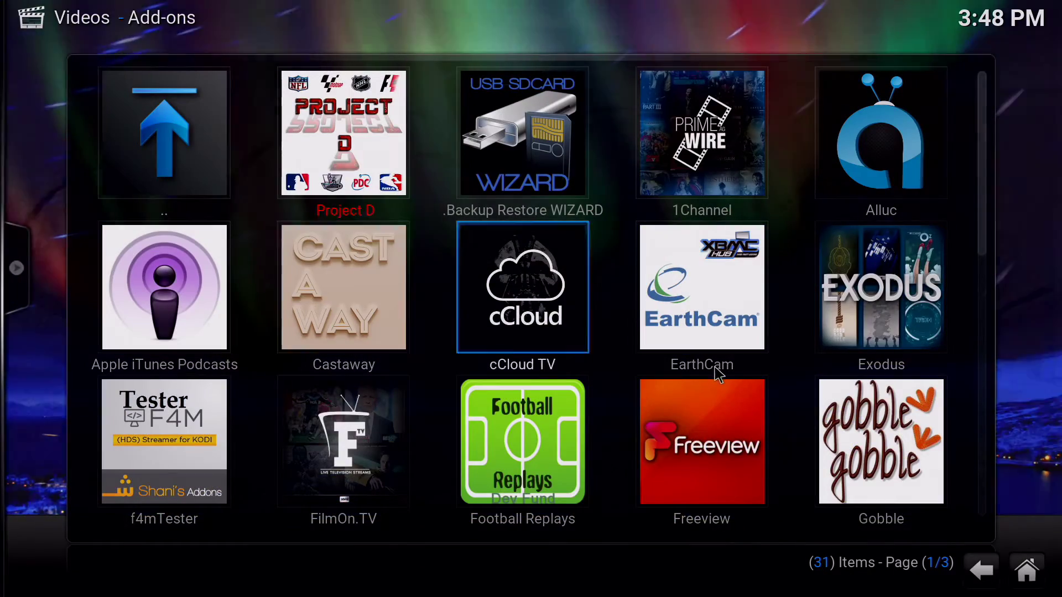
pyautogui.scroll(-4, 243, 161)
pyautogui.scroll(1, 183, 271)
pyautogui.scroll(3, 182, 271)
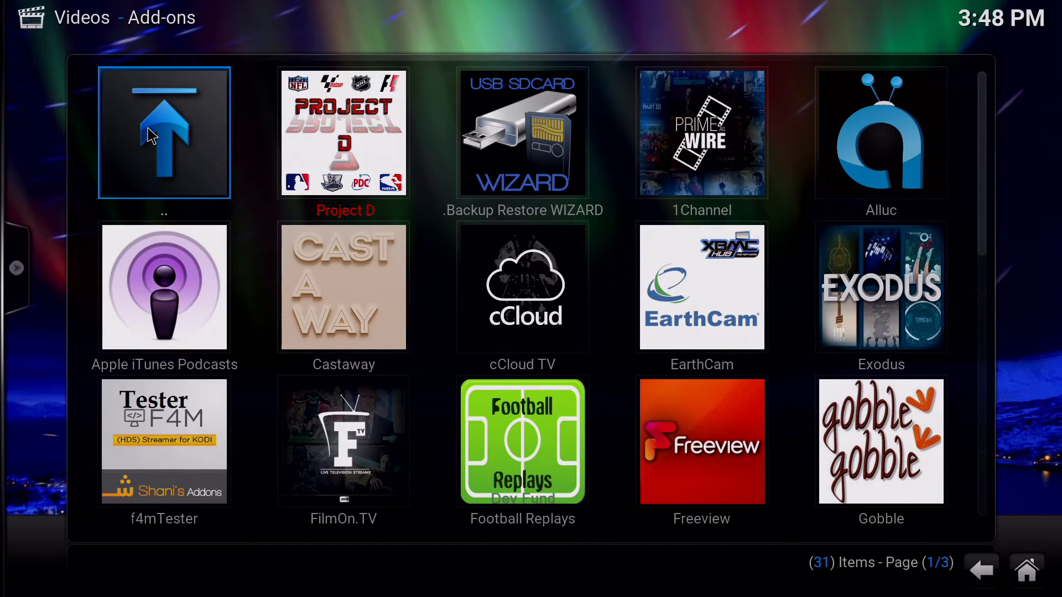
# Step: Back out to the Kodi home screen and exit Kodi from the power menu
pyautogui.click(151, 134)
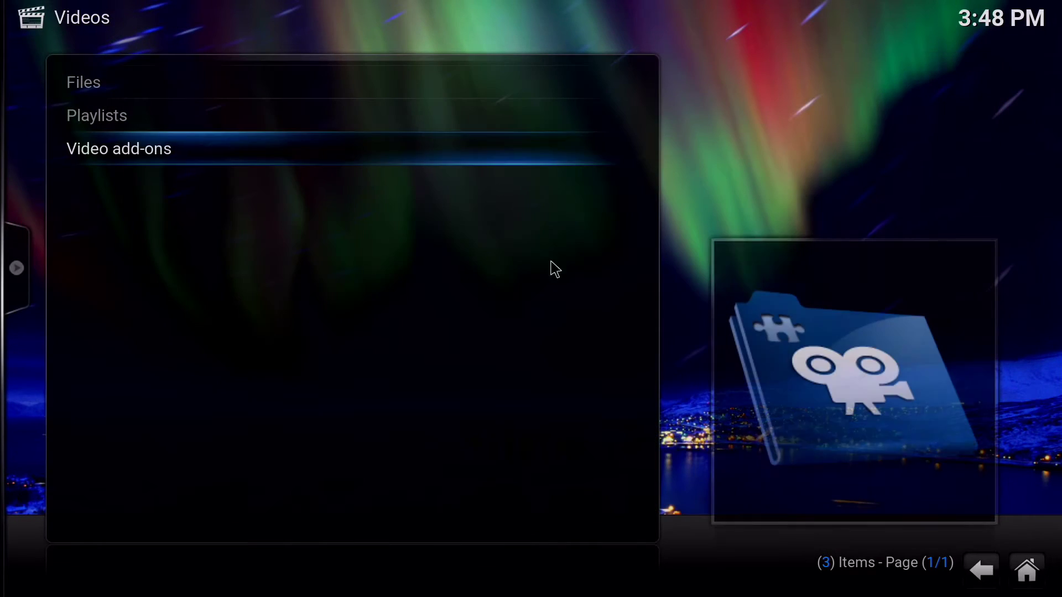
pyautogui.click(982, 586)
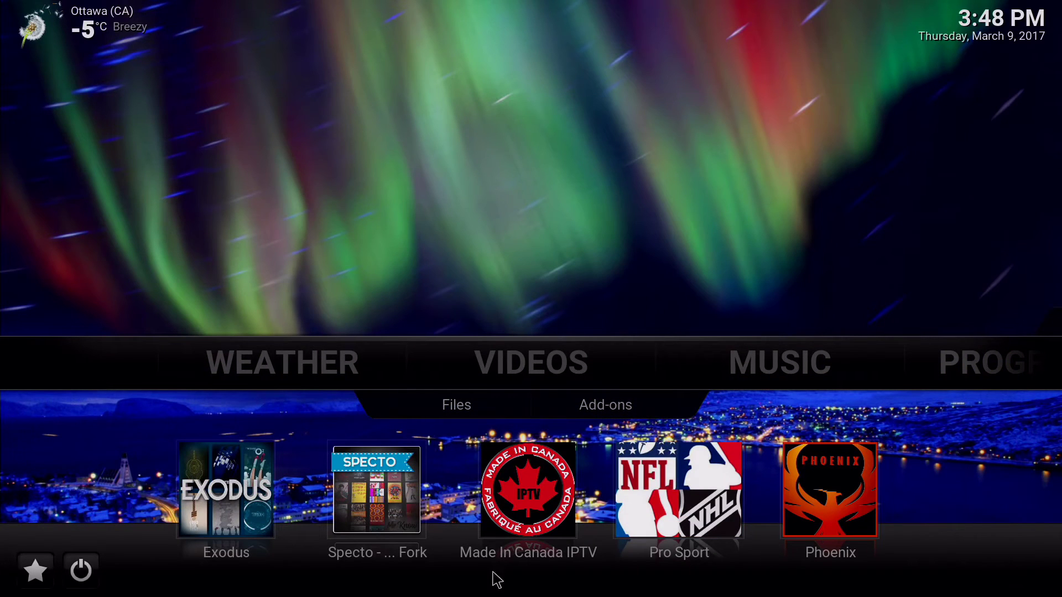
pyautogui.click(80, 570)
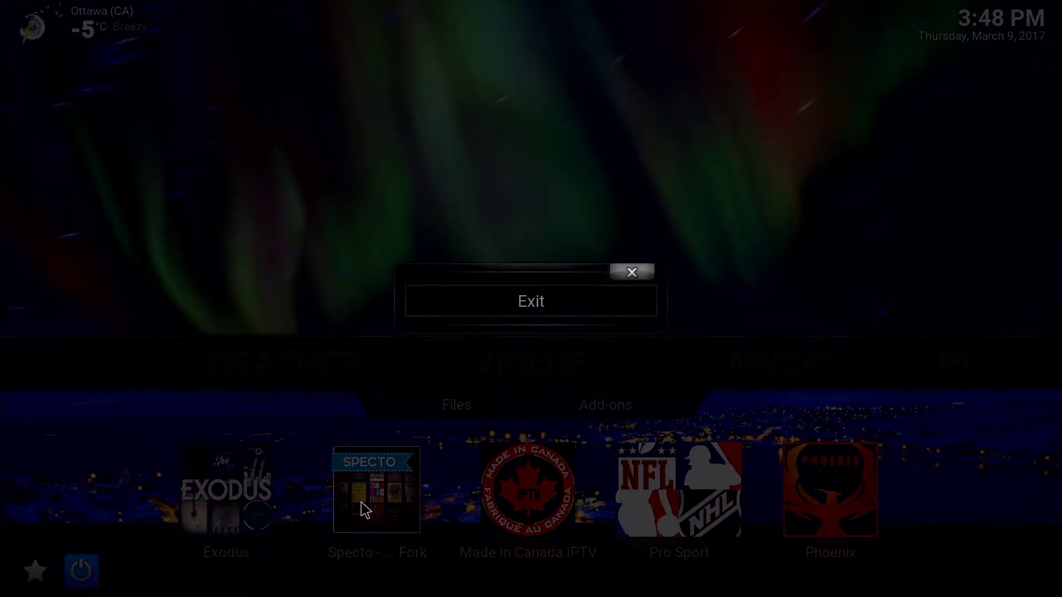
pyautogui.click(564, 307)
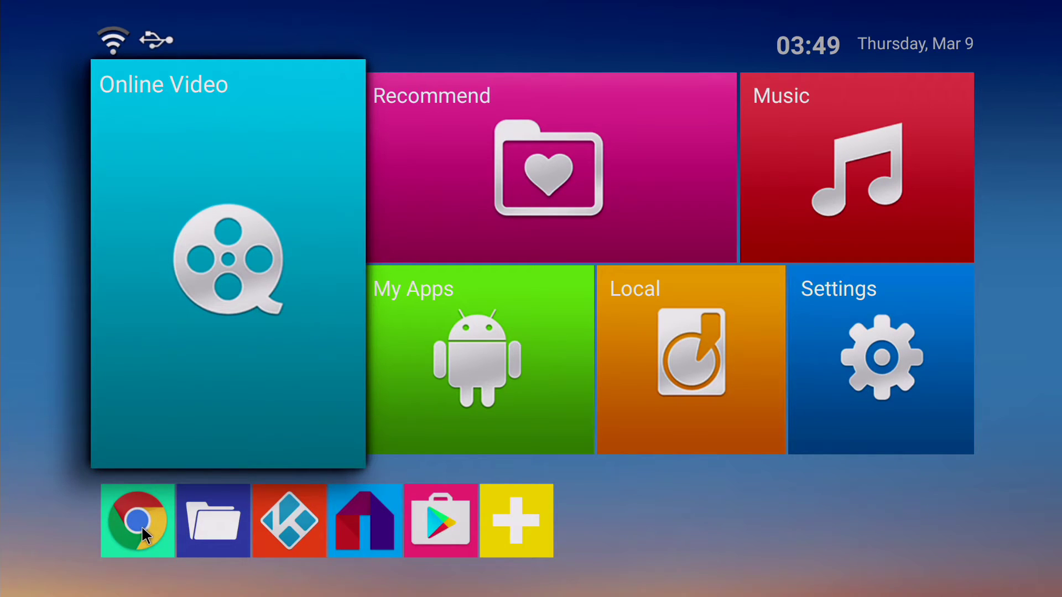
# Step: Launch ES File Explorer and turn on Show hidden files under Tools in the drawer
pyautogui.click(474, 363)
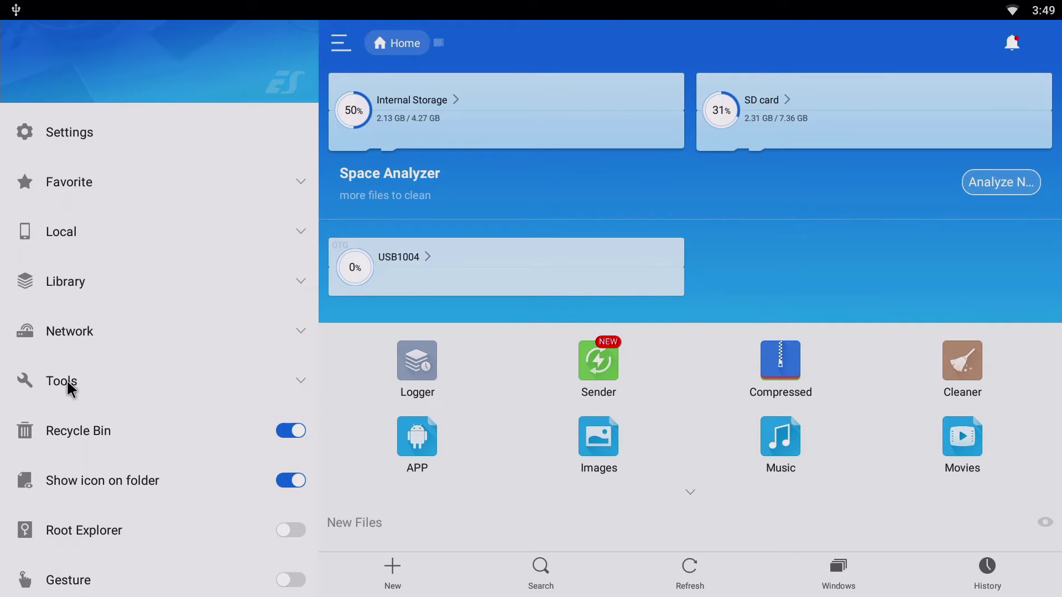
pyautogui.click(95, 390)
pyautogui.scroll(-5, 195, 408)
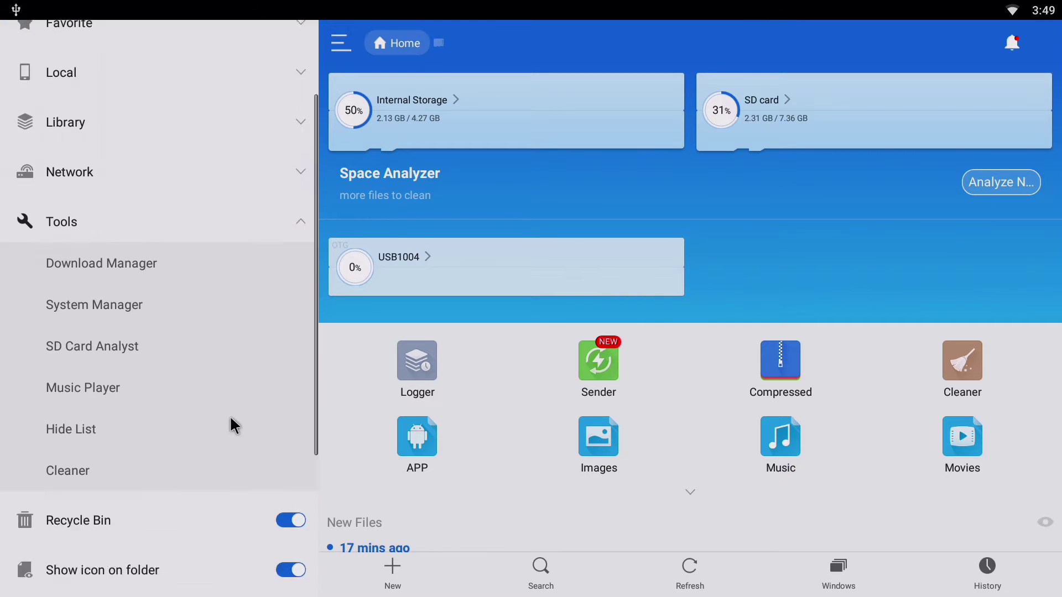
pyautogui.scroll(-2, 137, 380)
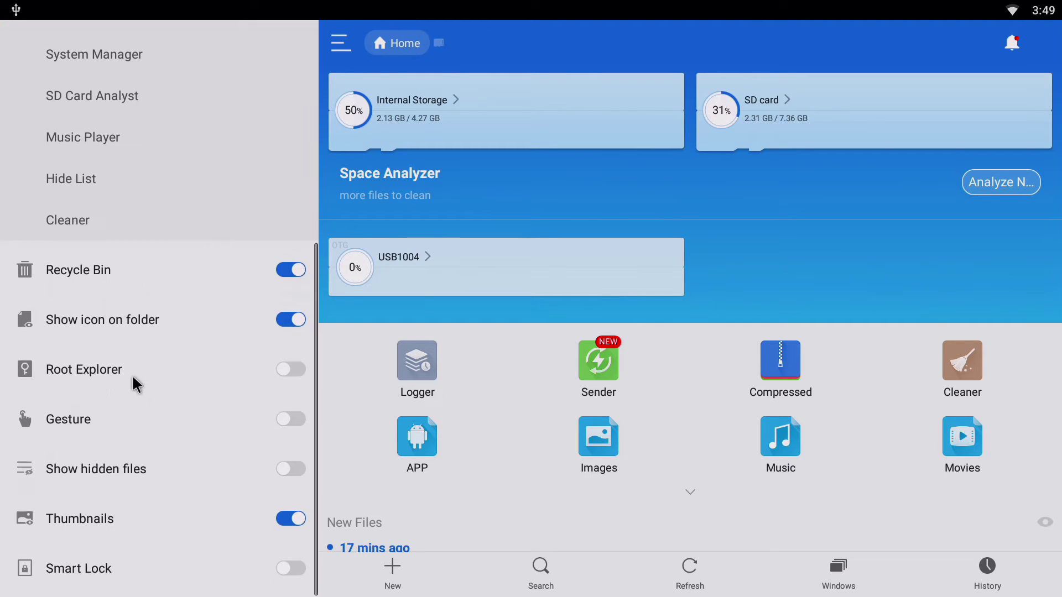
pyautogui.click(133, 477)
pyautogui.scroll(7, 165, 410)
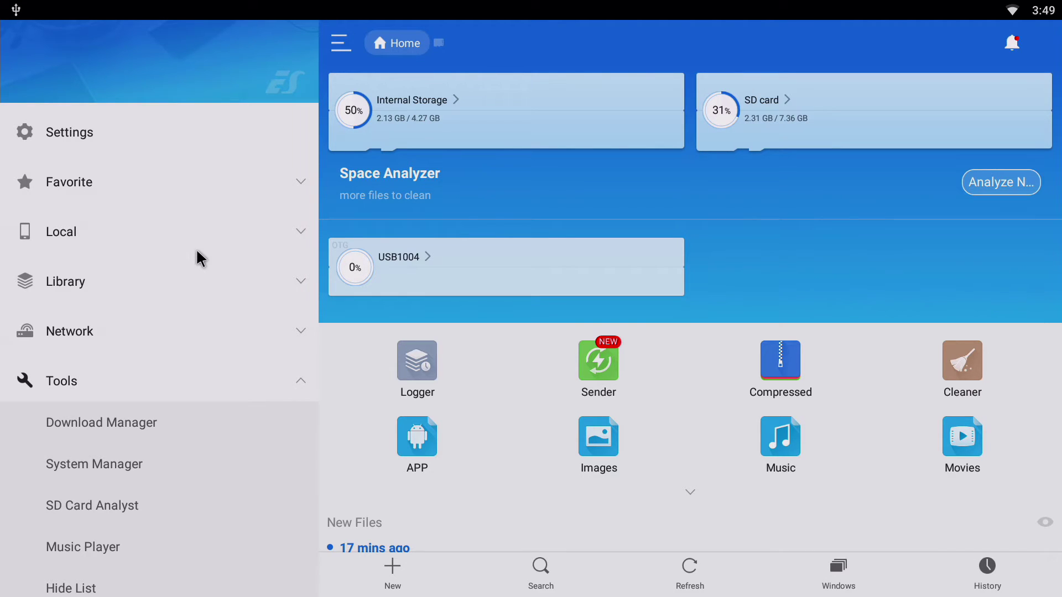
pyautogui.scroll(-2, 197, 250)
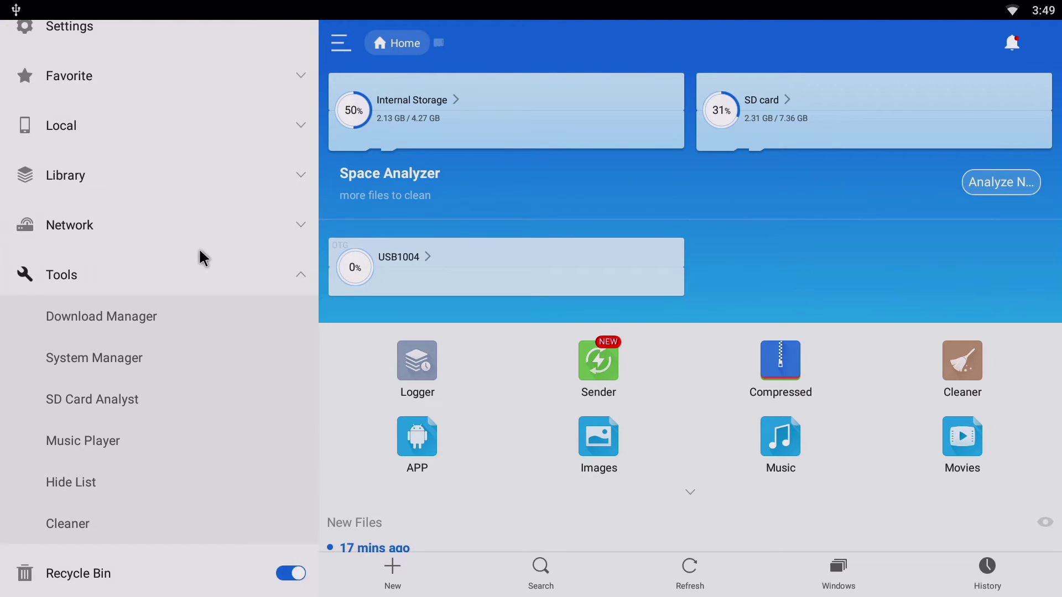
pyautogui.scroll(-6, 198, 248)
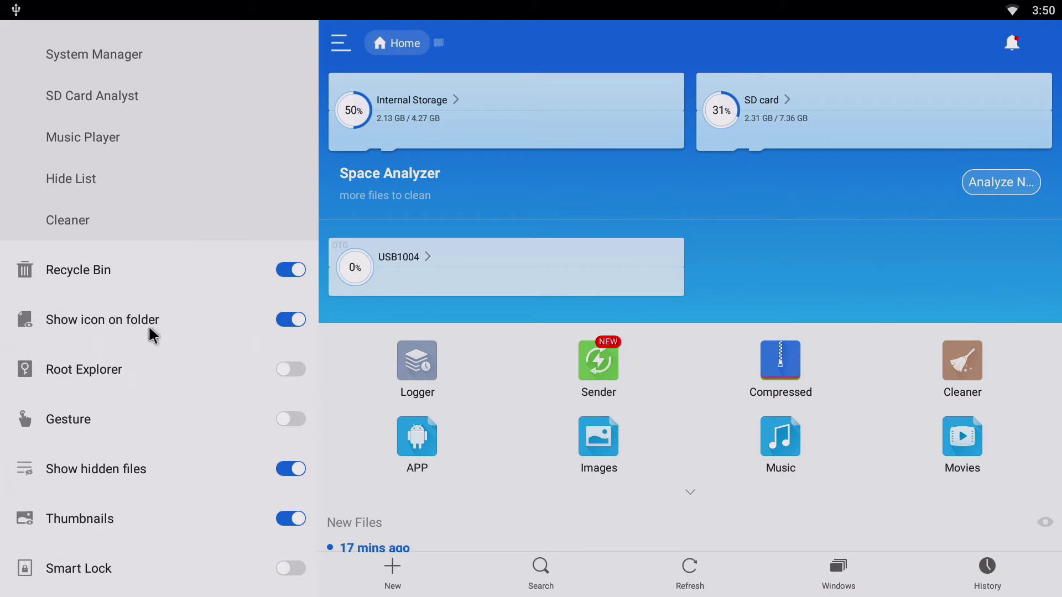
pyautogui.scroll(8, 164, 338)
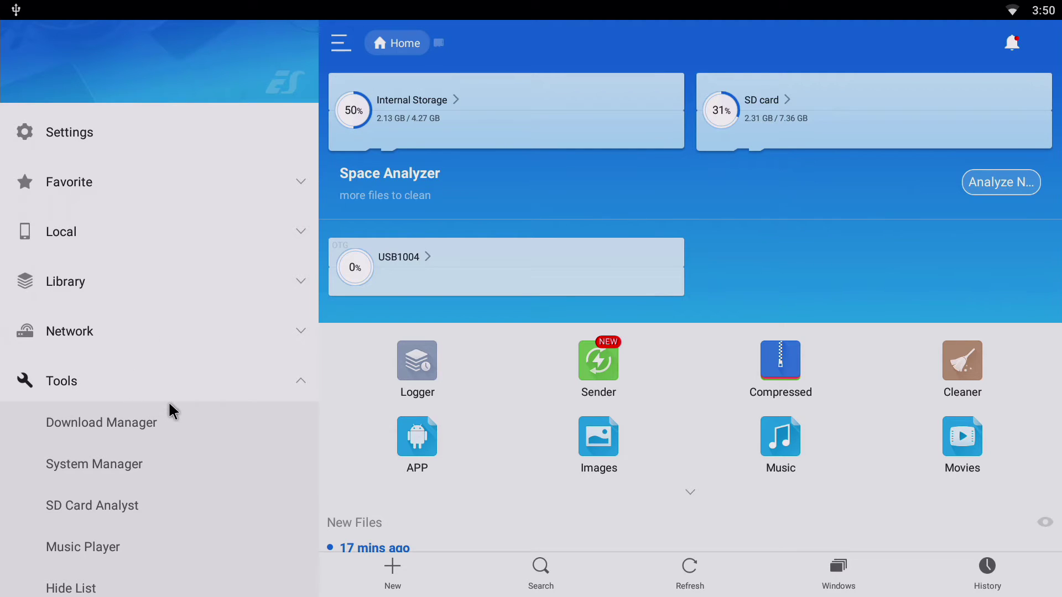
# Step: Open the internal sdcard root via Local > Home in the side drawer
pyautogui.scroll(-3, 169, 402)
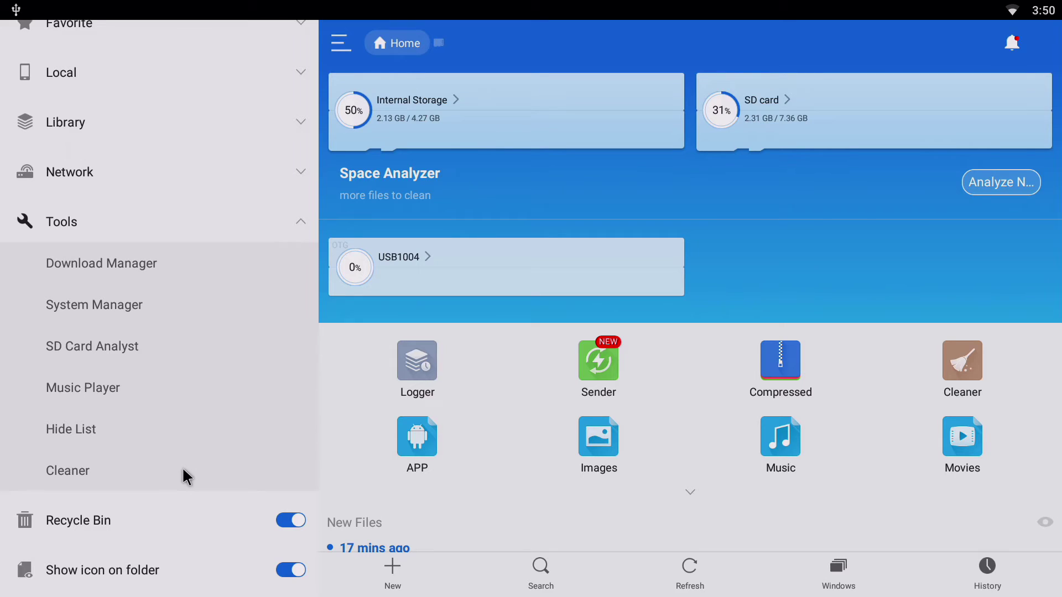
pyautogui.scroll(1, 181, 467)
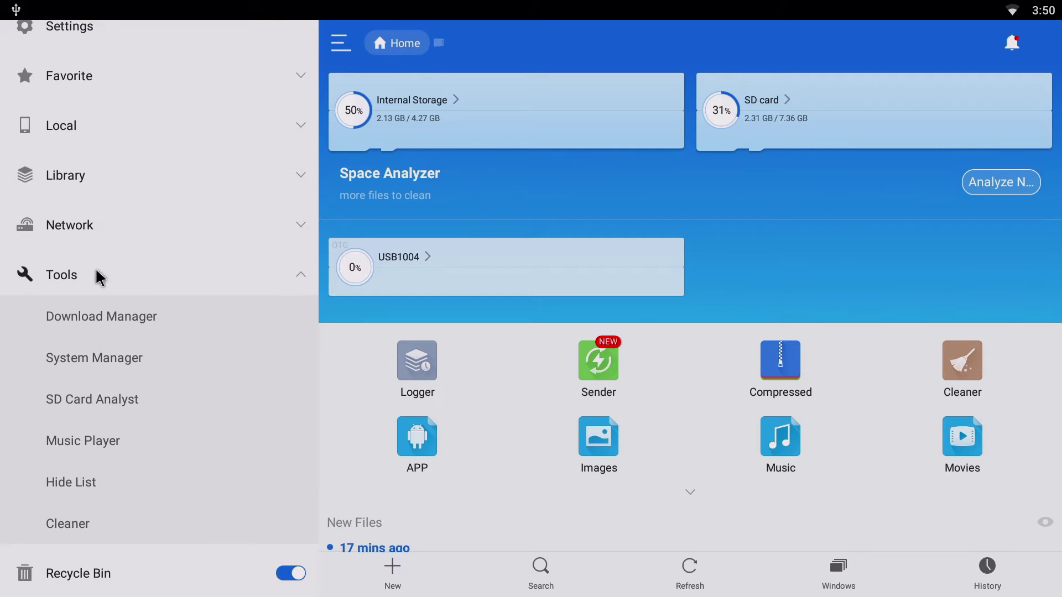
pyautogui.click(60, 129)
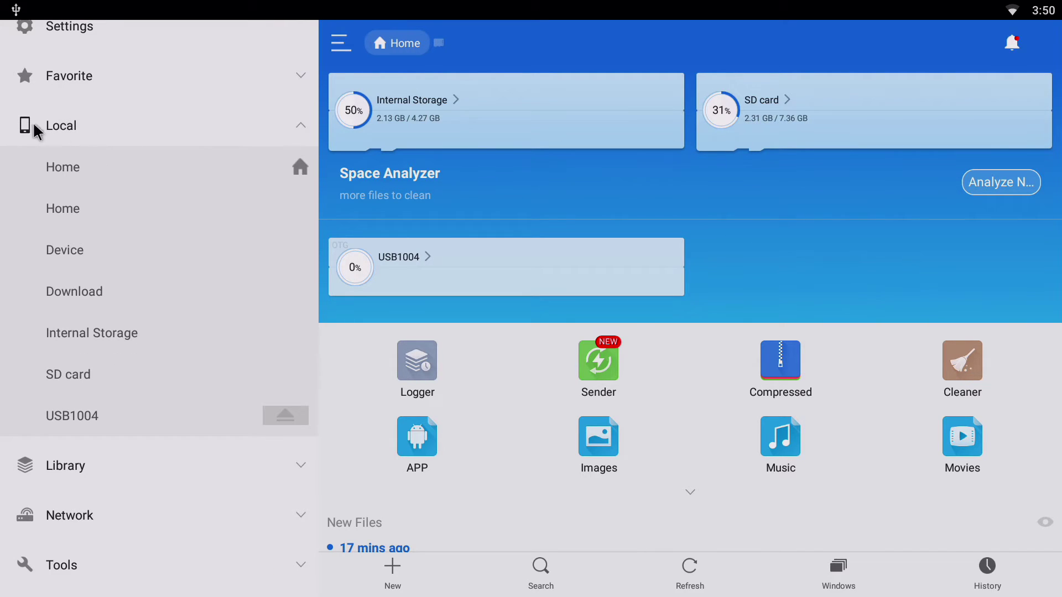
pyautogui.scroll(2, 94, 134)
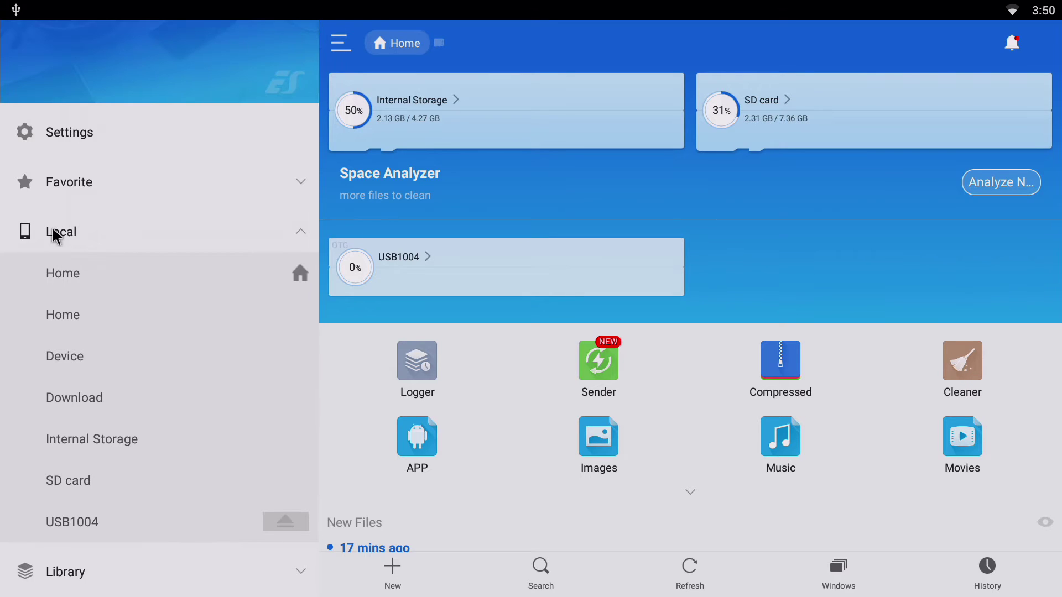
pyautogui.click(67, 315)
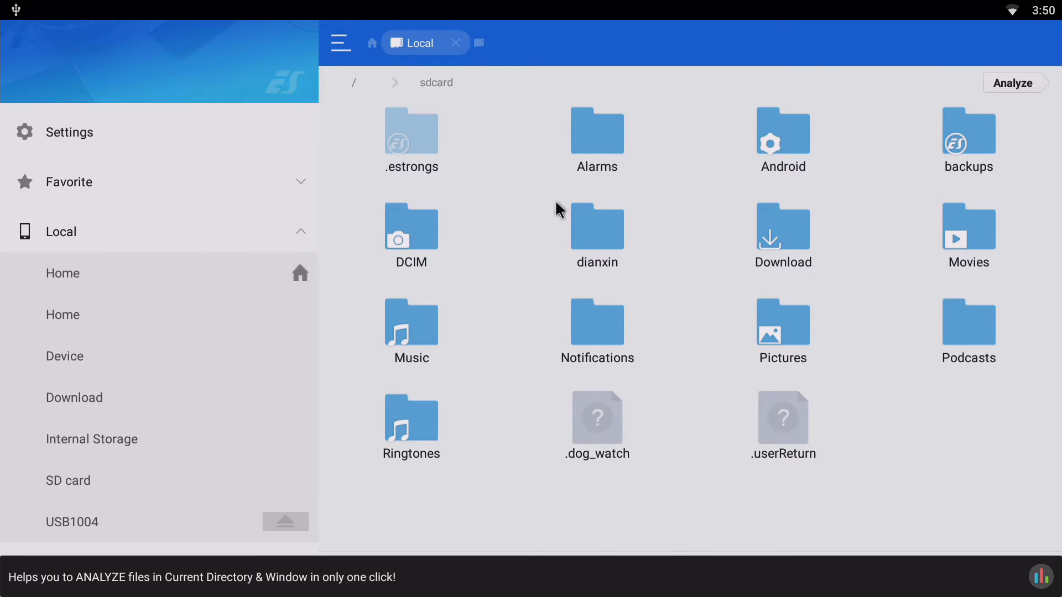
# Step: Go to Android/data/org.xbmc.kodi/files and copy the .kodi folder
pyautogui.click(783, 146)
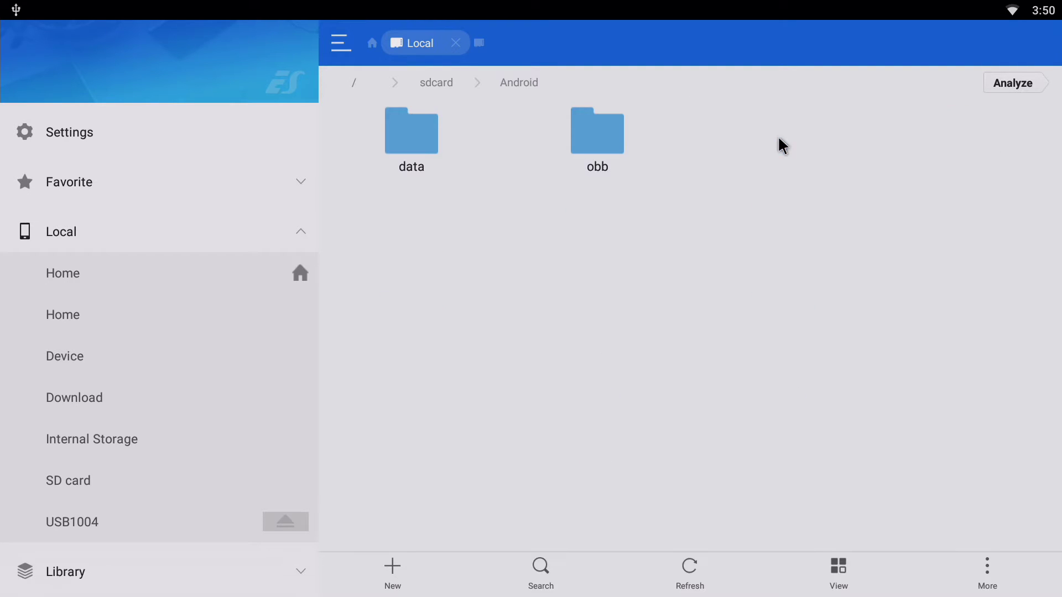
pyautogui.click(419, 133)
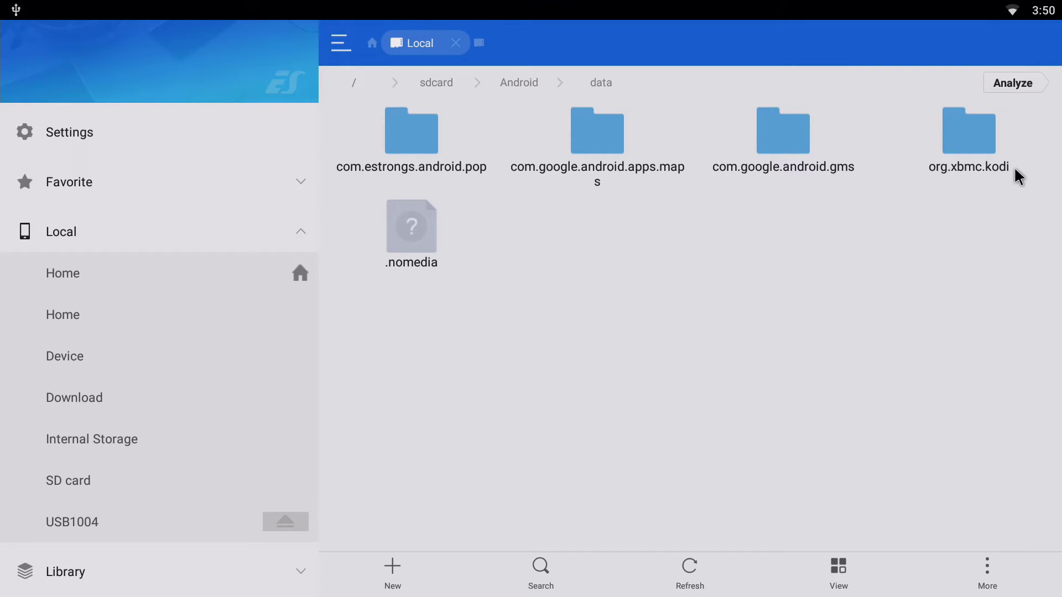
pyautogui.click(969, 132)
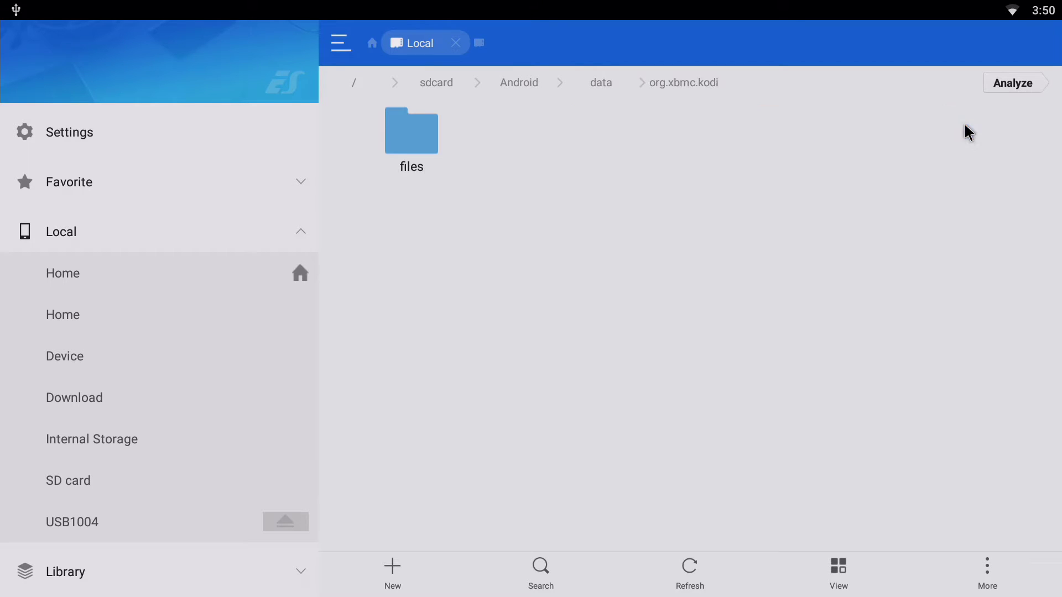
pyautogui.click(436, 131)
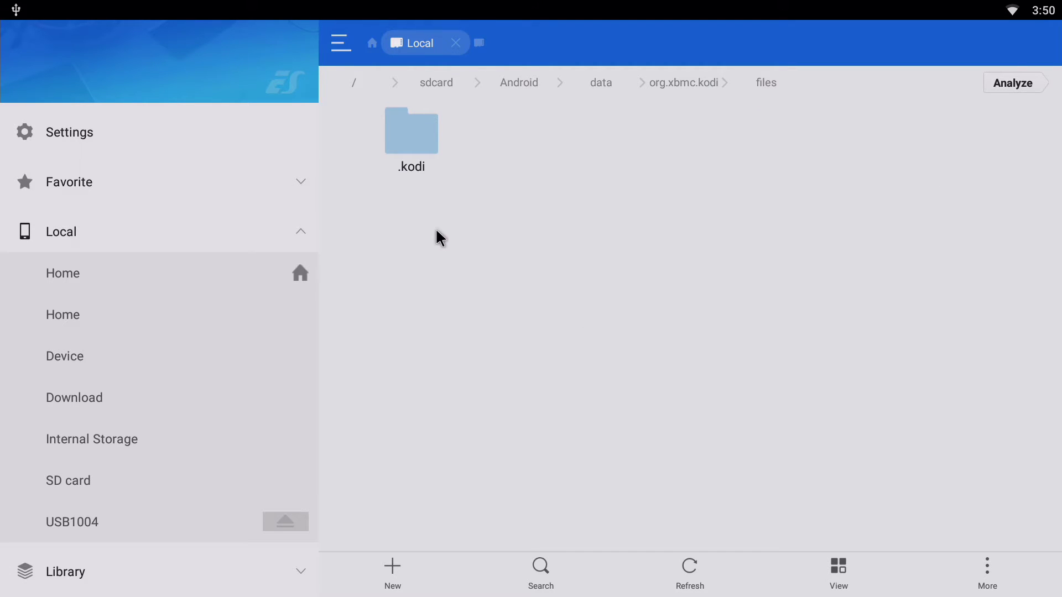
pyautogui.click(423, 149)
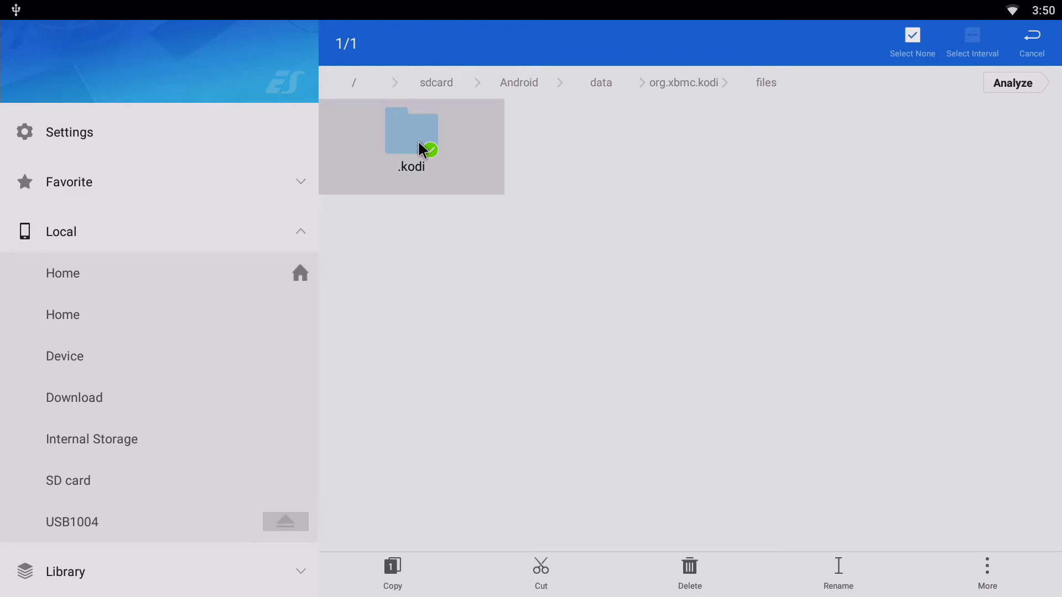
pyautogui.click(393, 575)
# Step: Grant ES File Explorer access to the USB1004 stick and open its KODI folder
pyautogui.scroll(-3, 276, 420)
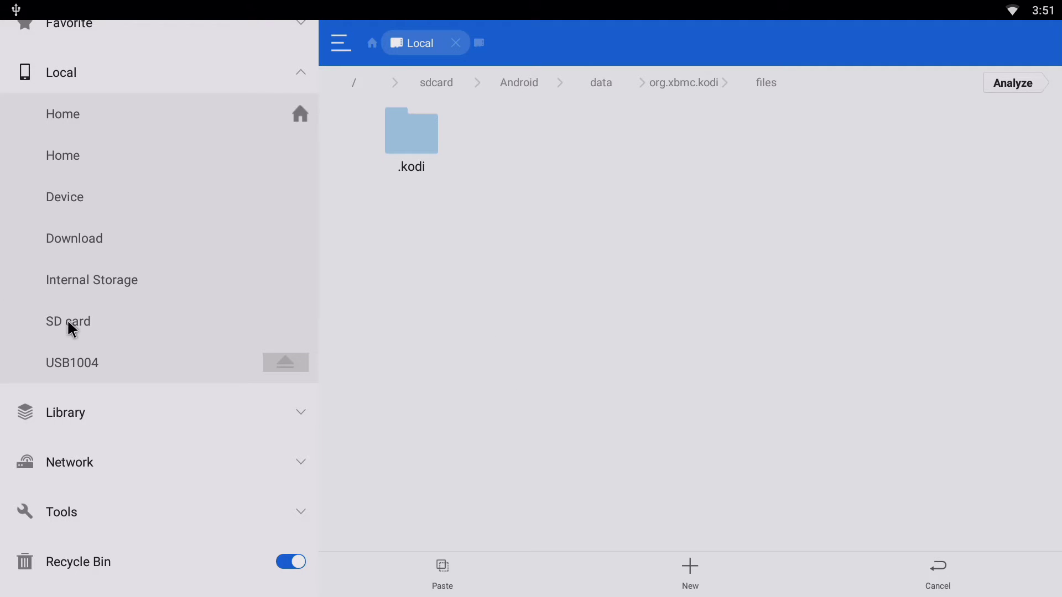
pyautogui.click(72, 363)
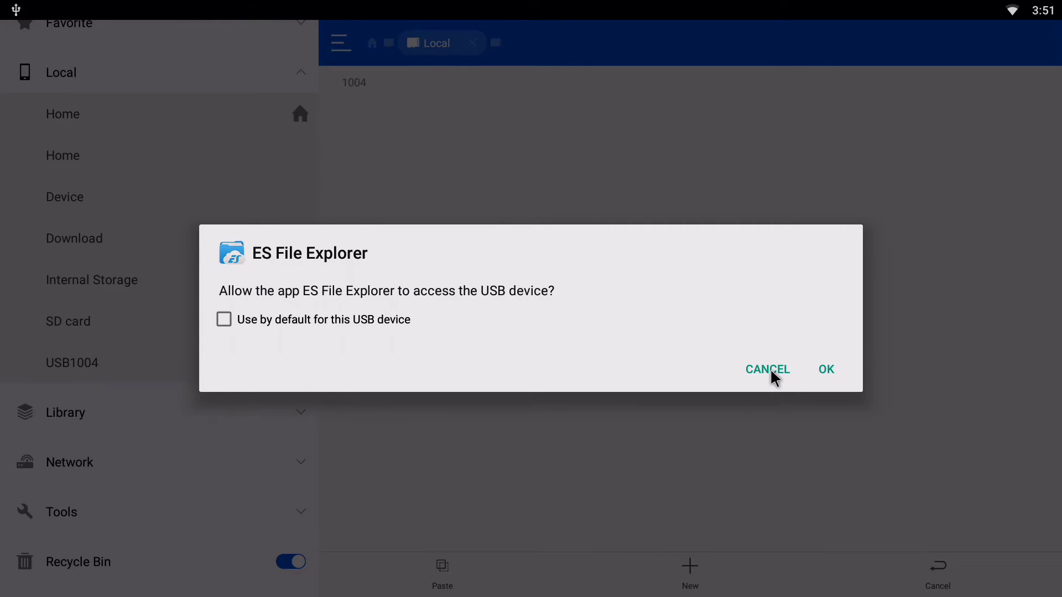
pyautogui.click(770, 369)
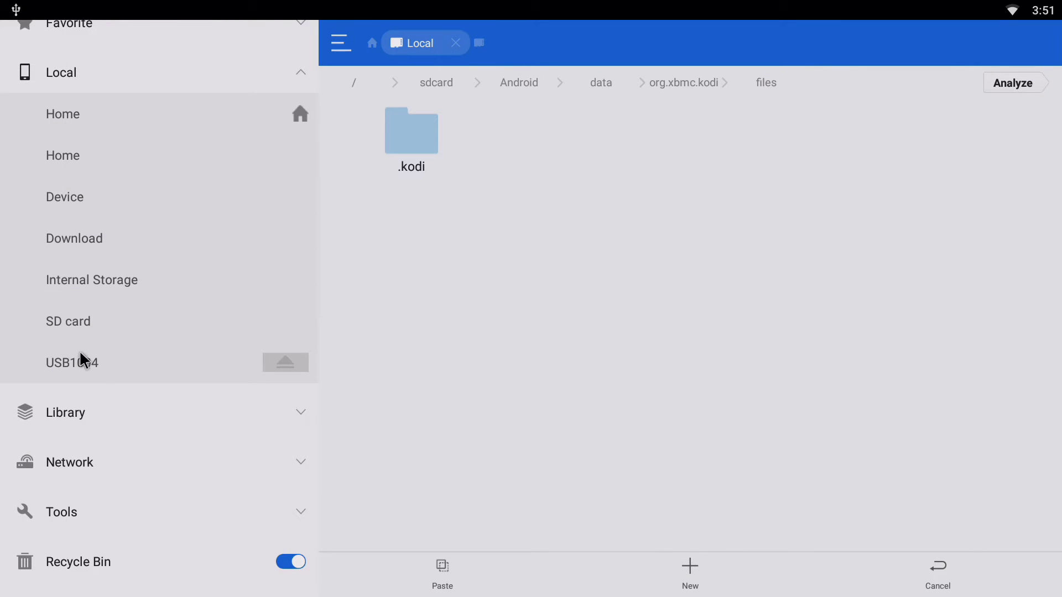
pyautogui.click(74, 364)
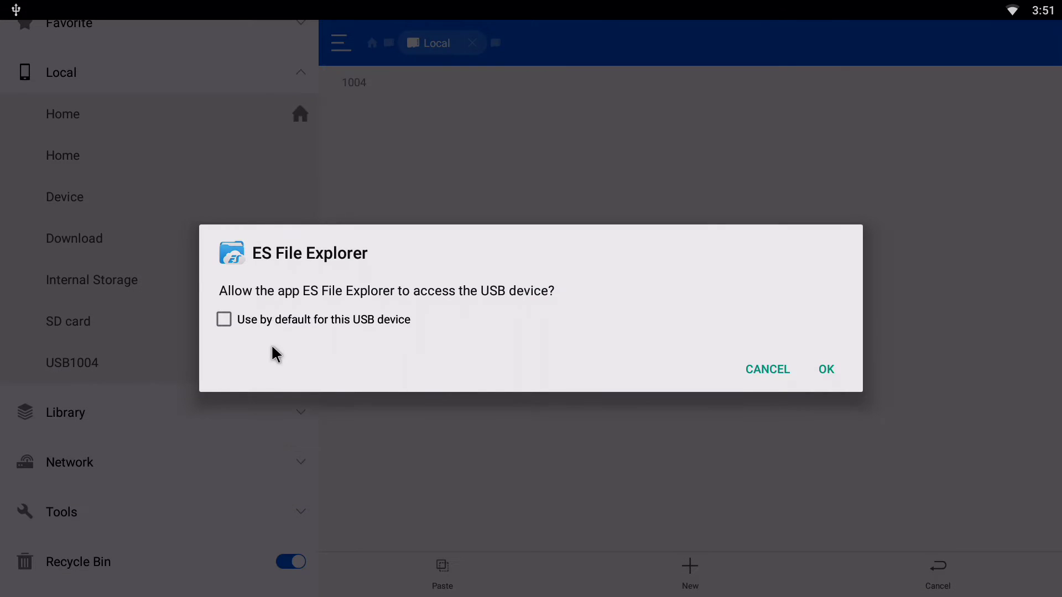
pyautogui.click(828, 367)
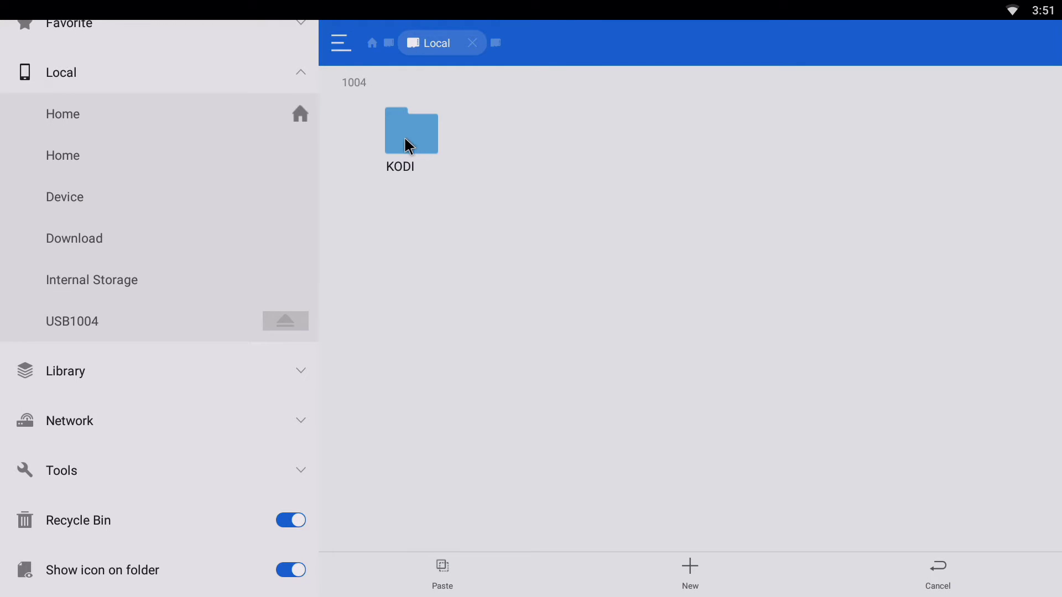
pyautogui.doubleClick(422, 136)
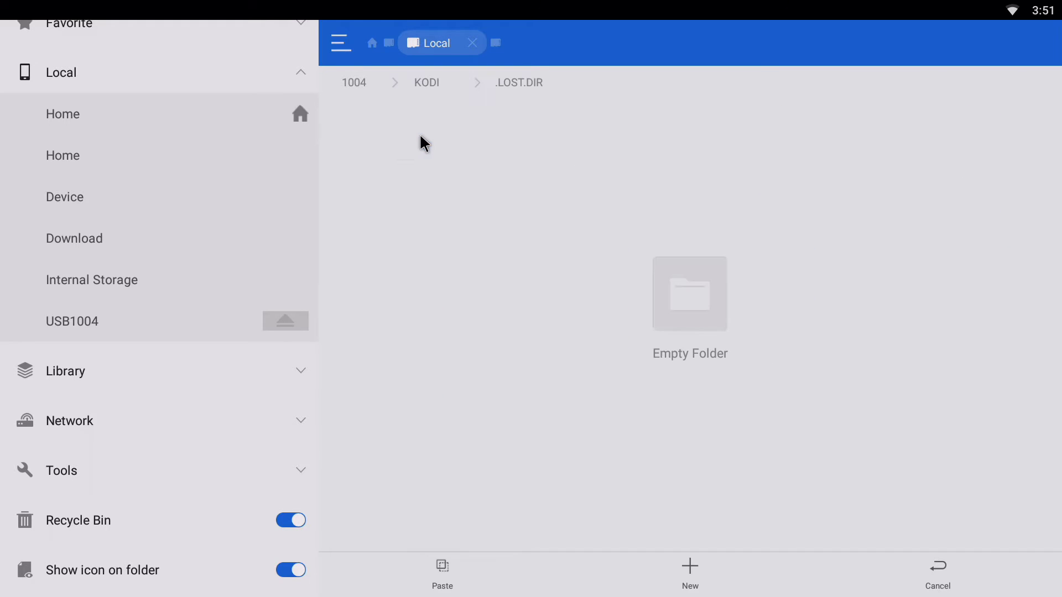
pyautogui.click(427, 83)
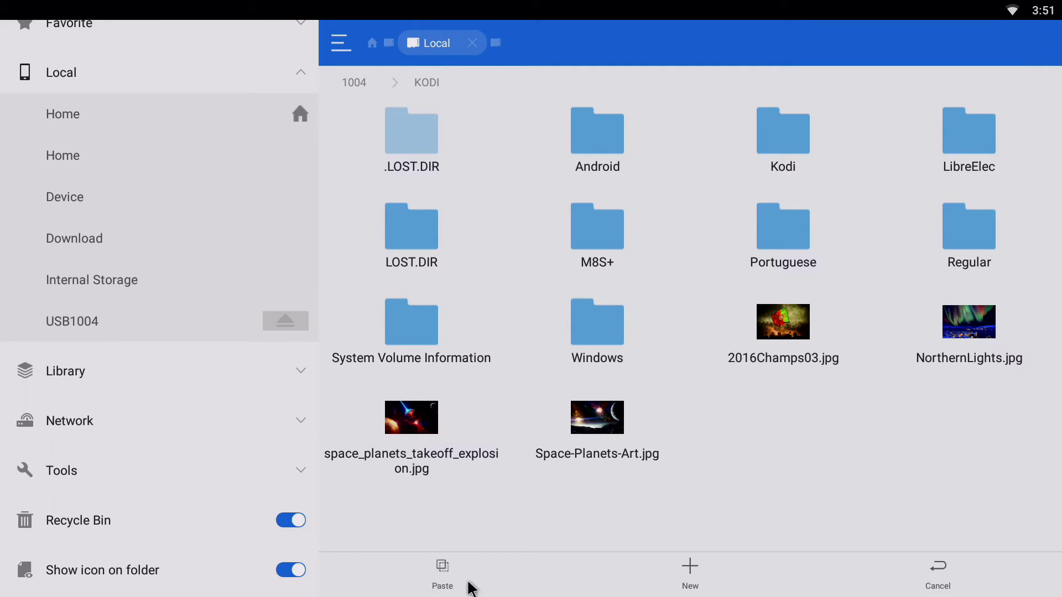
# Step: Paste the .kodi folder into USB1004/KODI and wait for the copy to finish
pyautogui.click(442, 576)
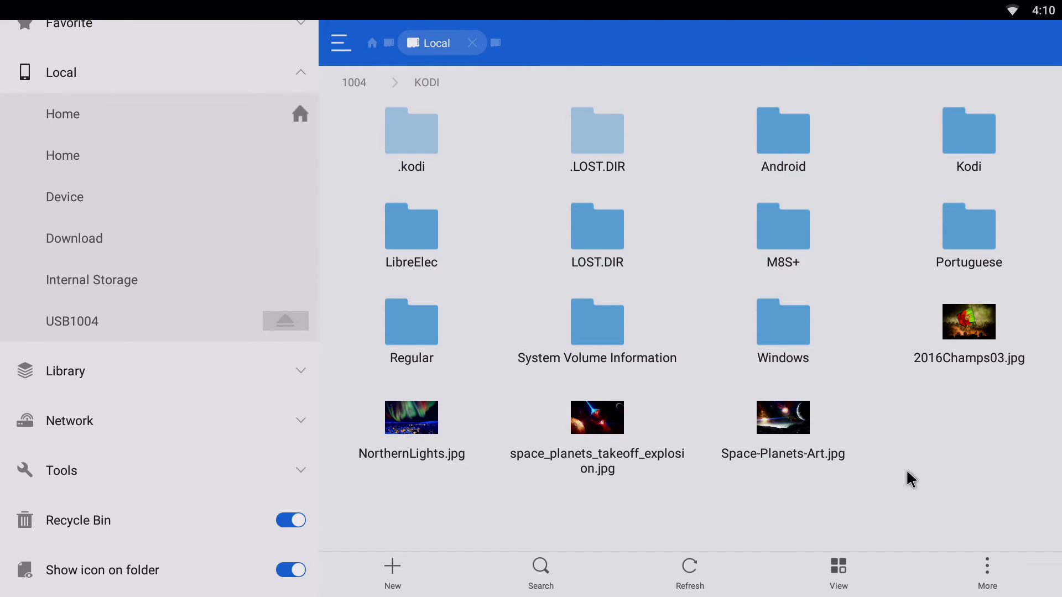
# Step: Leave the file manager for the launcher and open the device settings
pyautogui.press('Return')
pyautogui.press('Escape')
pyautogui.press('Escape')
pyautogui.press('Escape')
pyautogui.press('Escape')
pyautogui.press('Escape')
pyautogui.press('Escape')
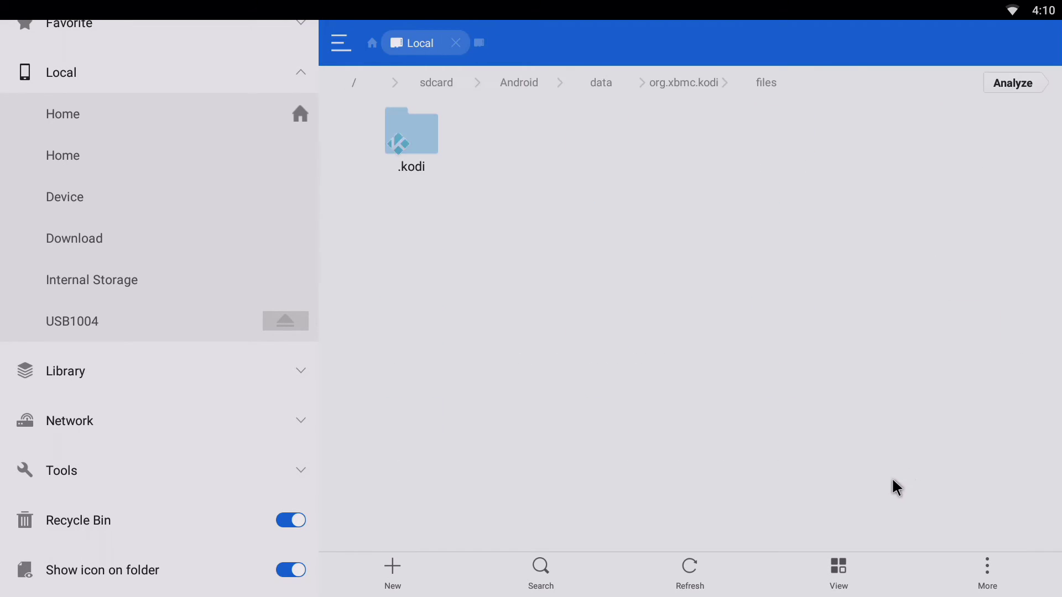
pyautogui.press('Escape')
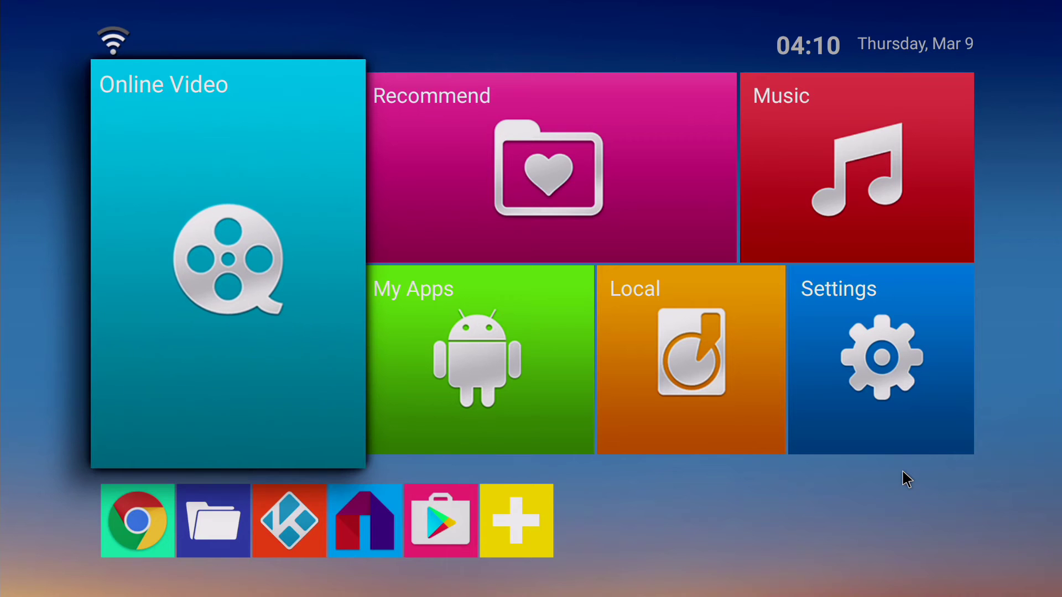
pyautogui.click(866, 315)
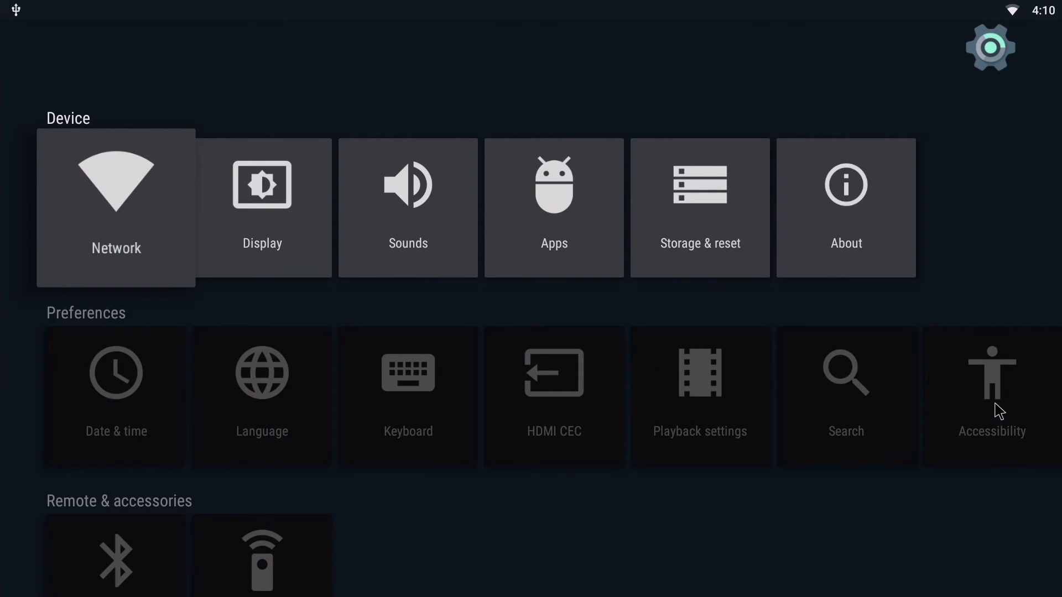
pyautogui.click(996, 408)
pyautogui.press('Escape')
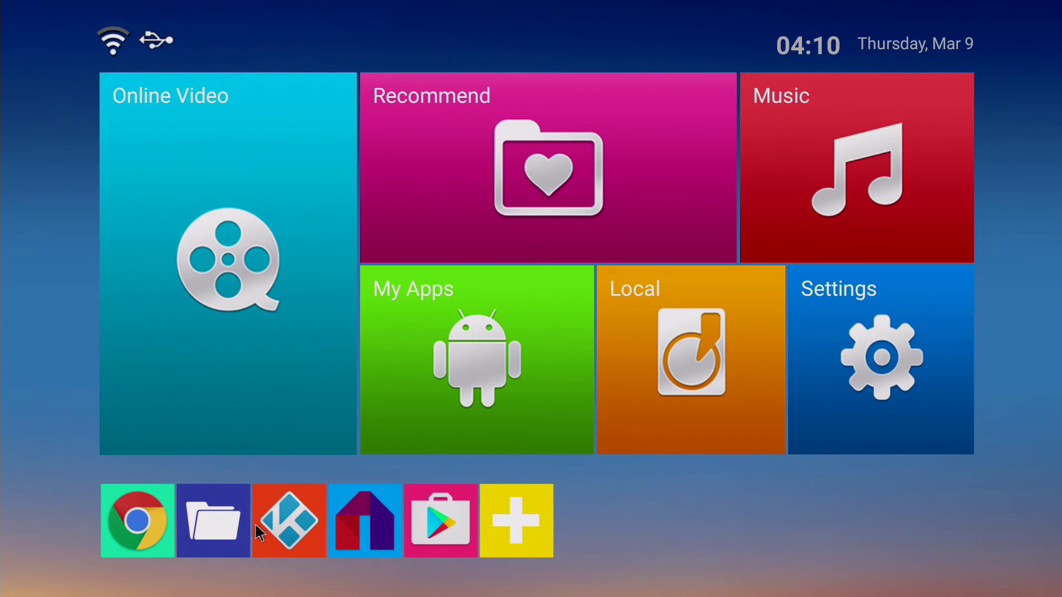
pyautogui.click(860, 343)
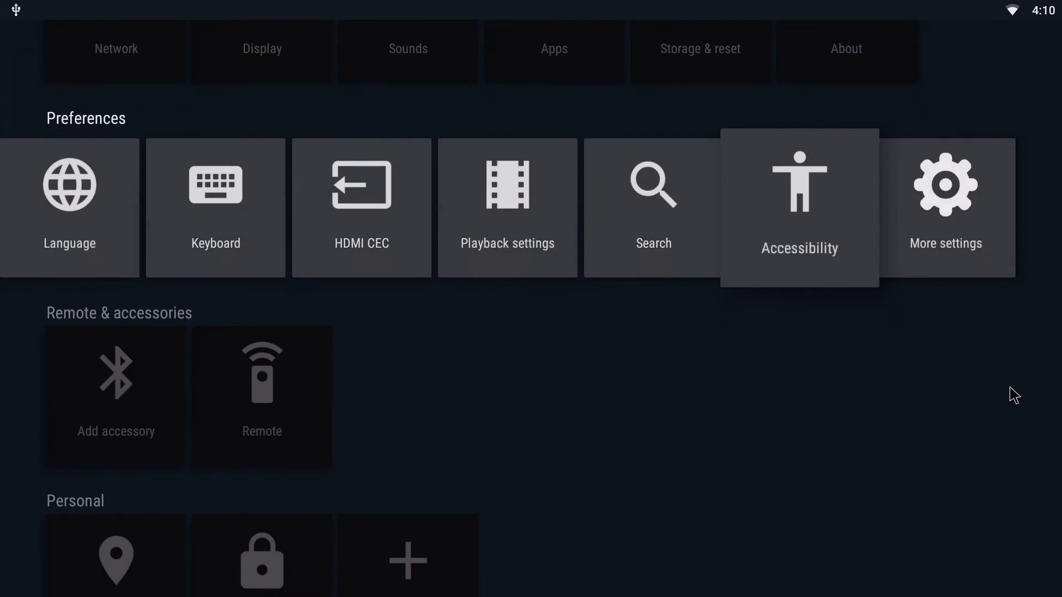
# Step: Go to More settings > Apps and scroll the installed apps list to Kodi
pyautogui.click(976, 238)
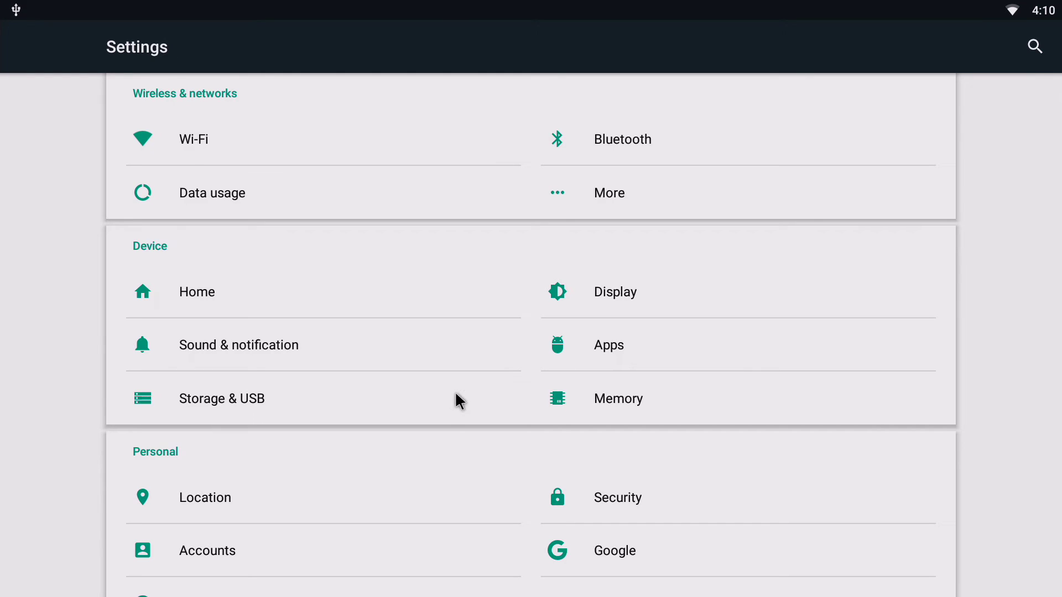
pyautogui.click(658, 351)
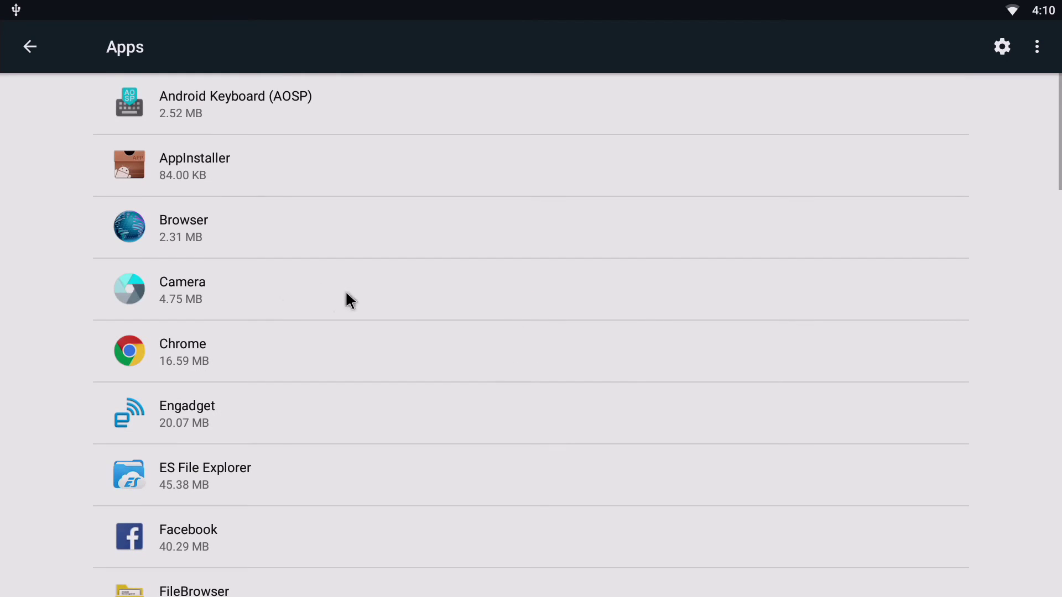
pyautogui.scroll(-4, 242, 426)
pyautogui.scroll(-15, 246, 426)
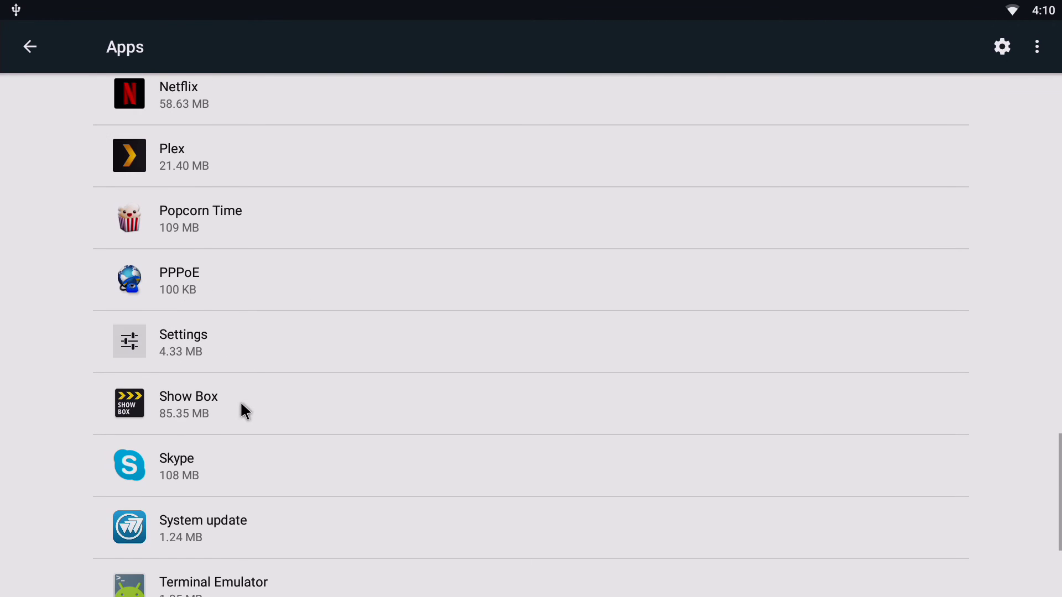
pyautogui.scroll(-4, 238, 387)
pyautogui.scroll(15, 237, 399)
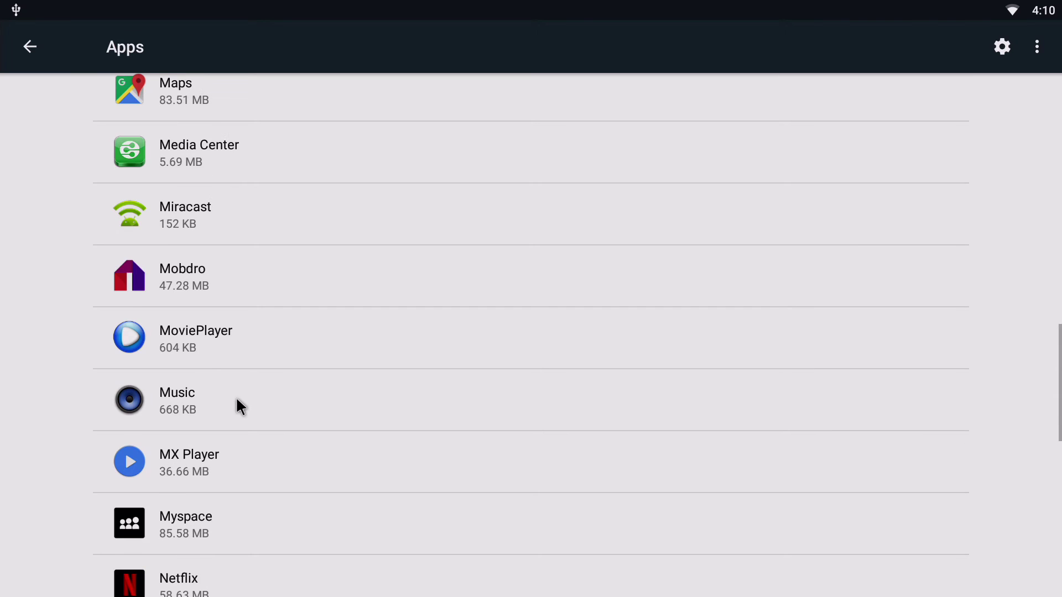
pyautogui.scroll(8, 235, 398)
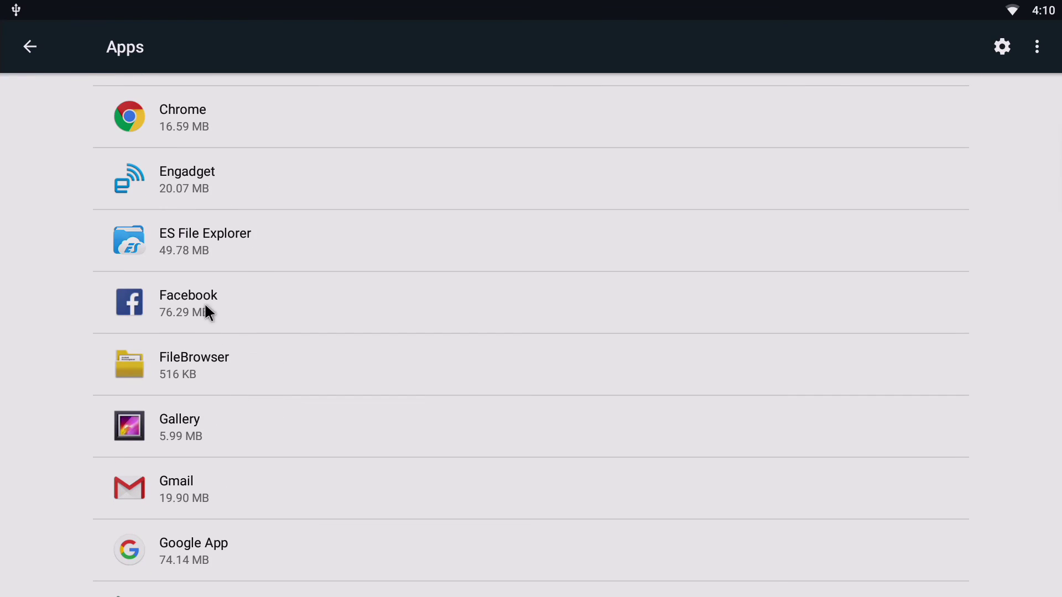
pyautogui.scroll(4, 241, 333)
pyautogui.scroll(-7, 232, 310)
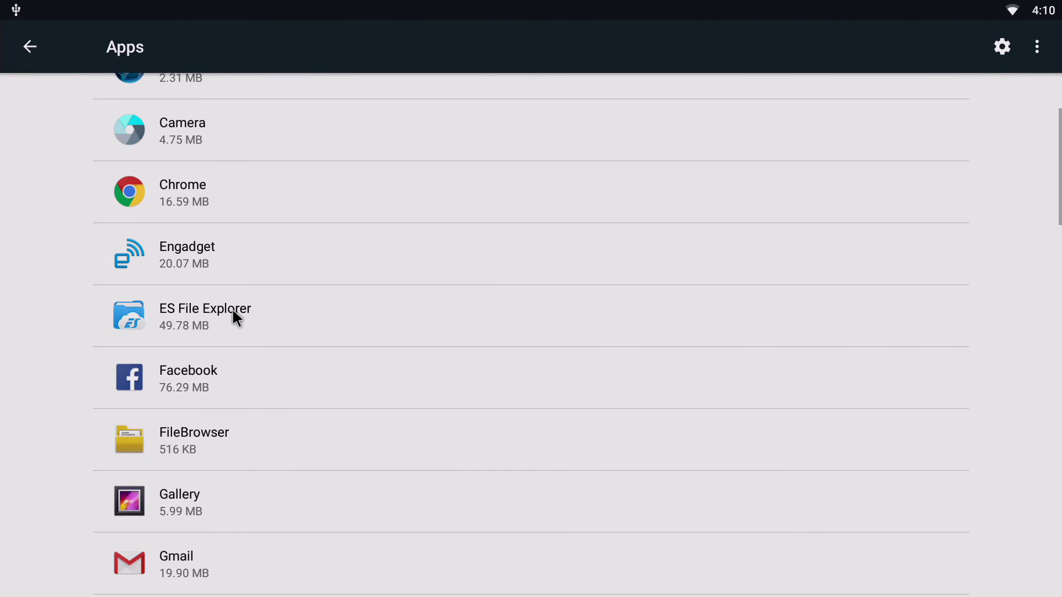
pyautogui.scroll(-8, 231, 308)
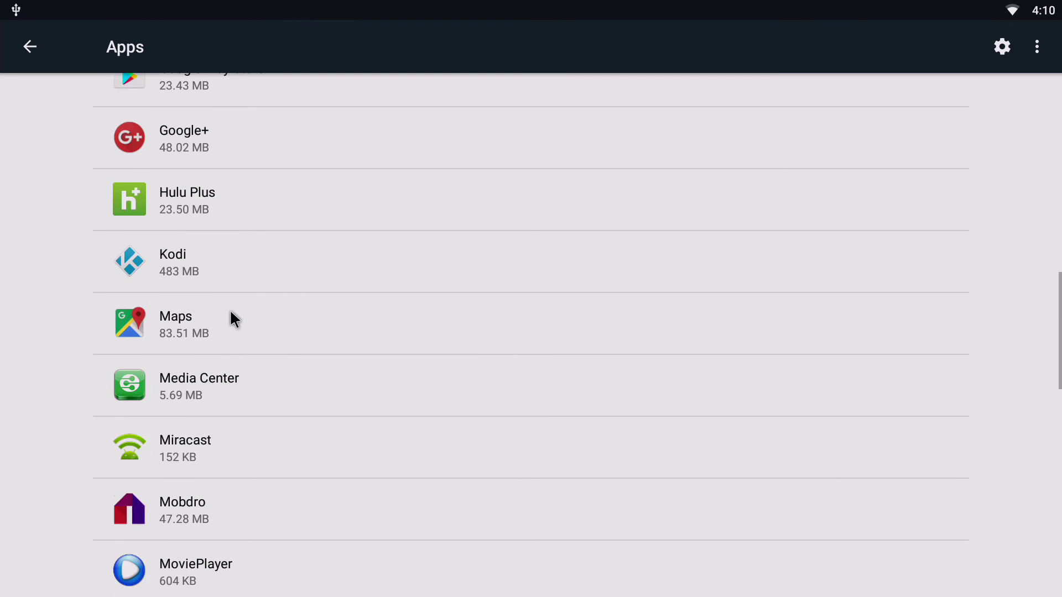
# Step: Clear all of Kodi's data from its Storage page so it shows 0.00 B
pyautogui.click(231, 275)
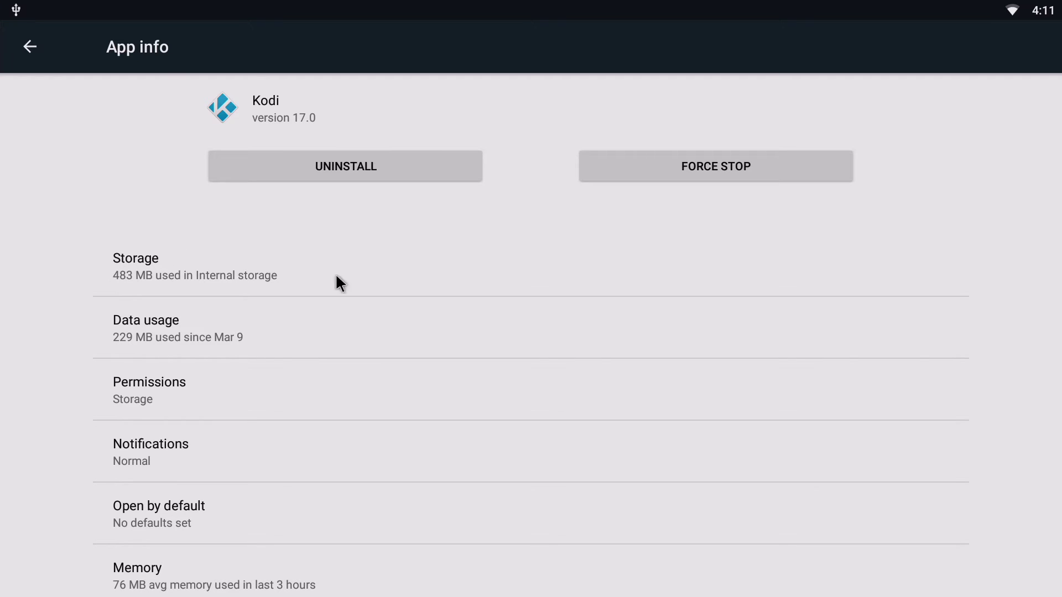
pyautogui.click(169, 271)
pyautogui.click(338, 252)
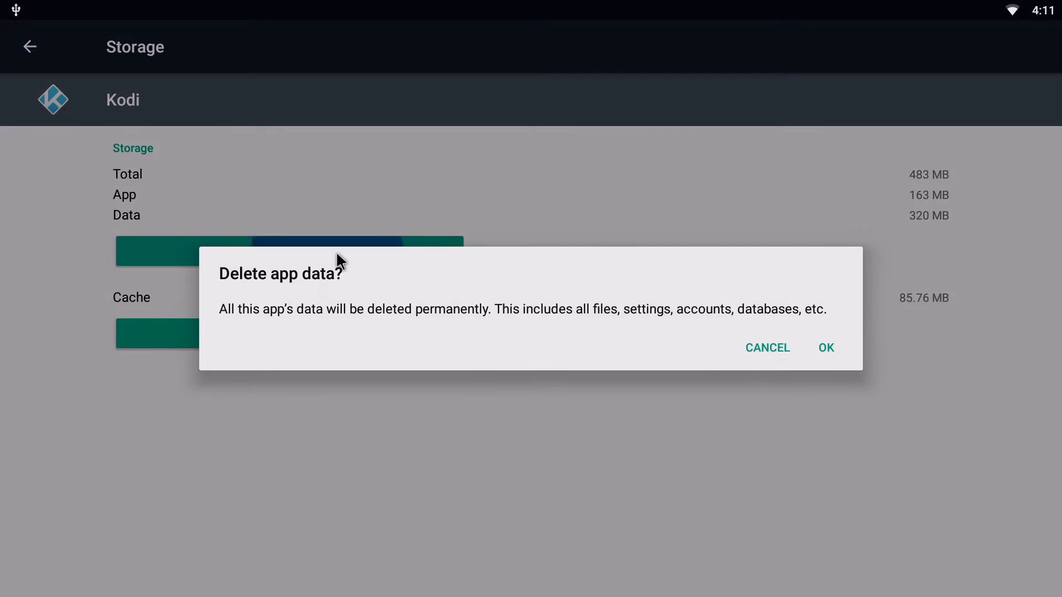
pyautogui.click(826, 348)
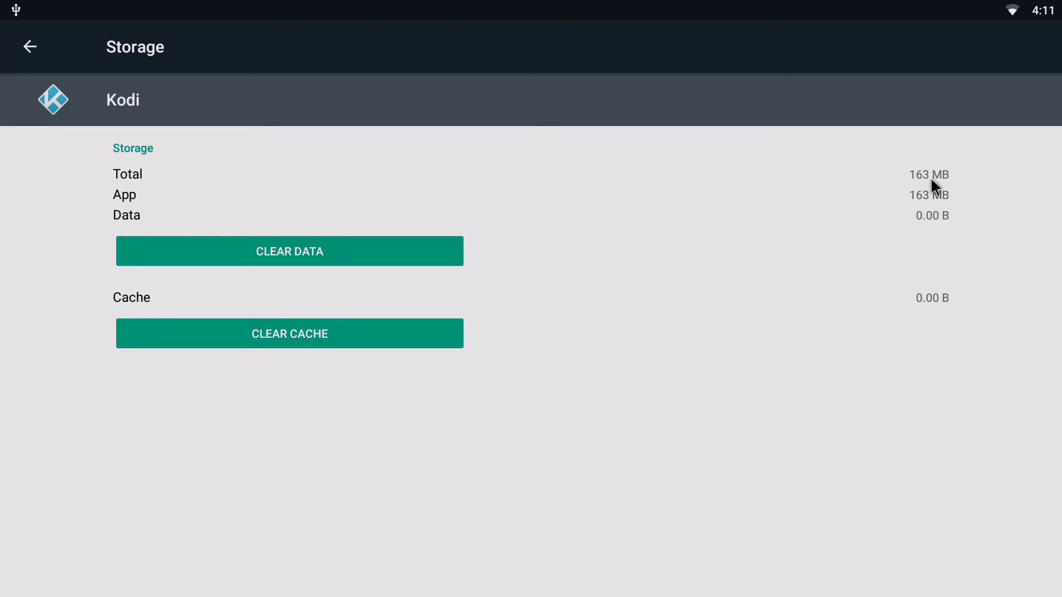
# Step: Force stop Kodi from its app info page and confirm
pyautogui.press('Escape')
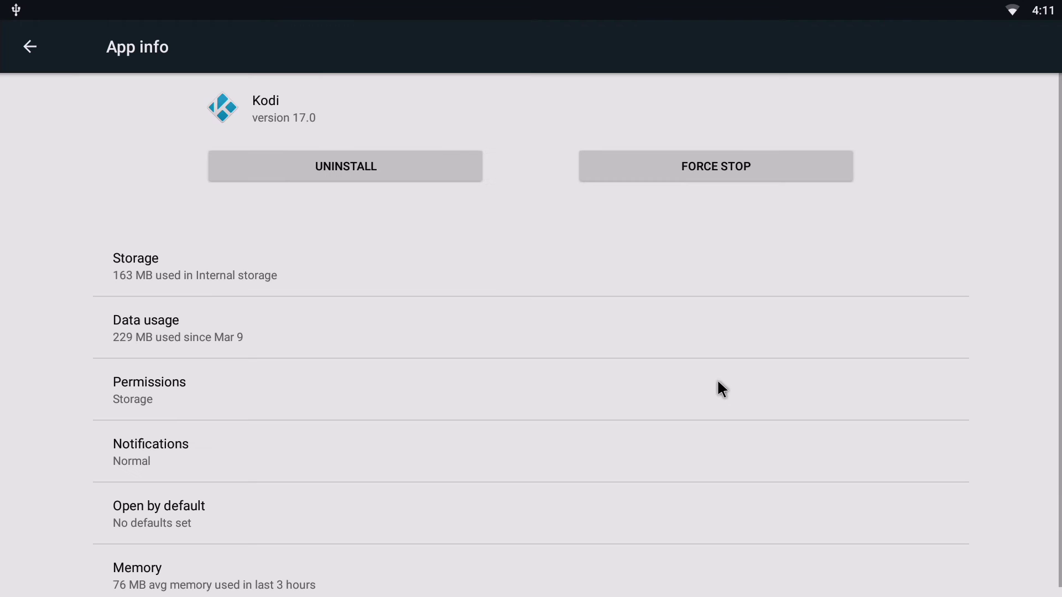
pyautogui.click(748, 167)
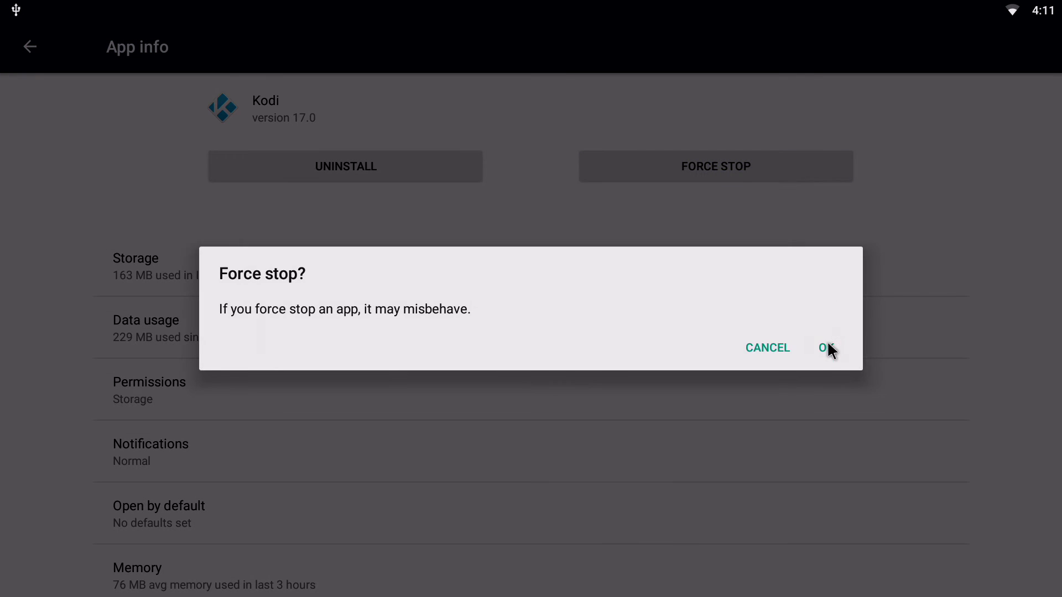
pyautogui.click(826, 348)
# Step: Relaunch Kodi from the launcher, let its fresh first-run menu load, then exit it
pyautogui.press('Escape')
pyautogui.press('Escape')
pyautogui.press('Escape')
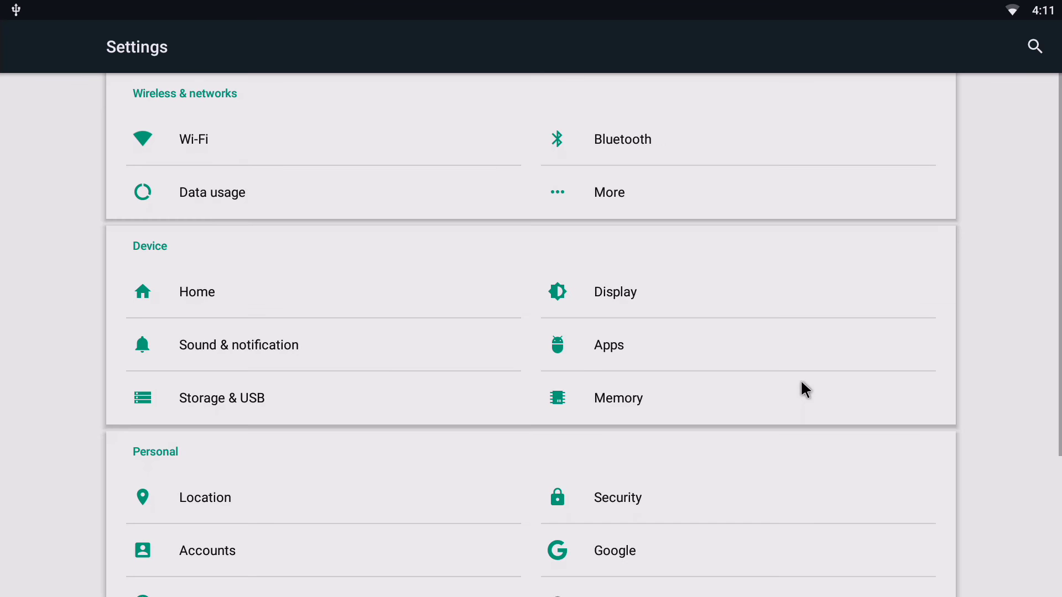
pyautogui.press('Escape')
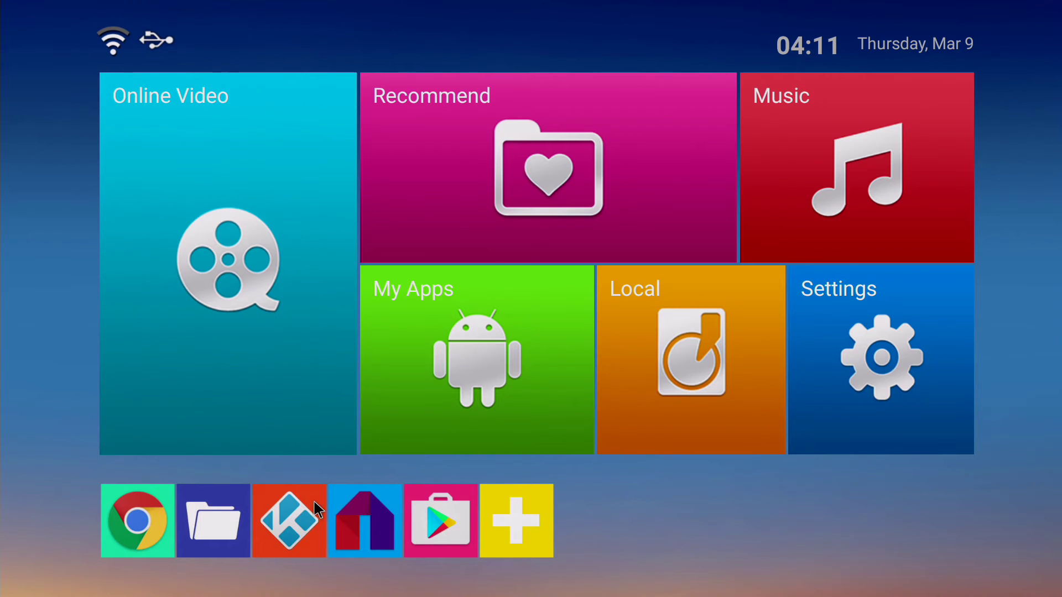
pyautogui.click(303, 528)
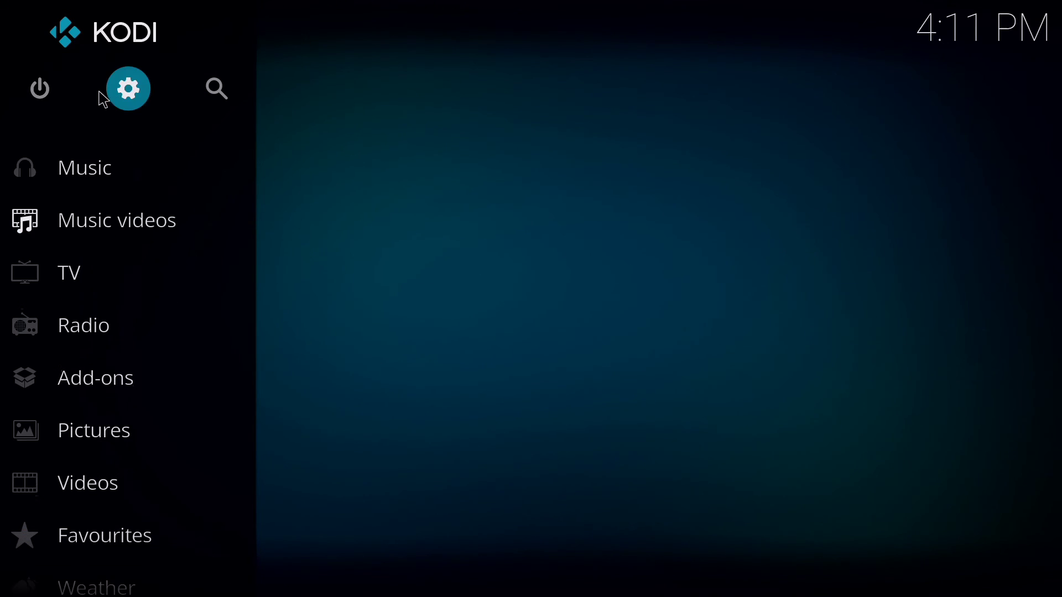
pyautogui.click(32, 95)
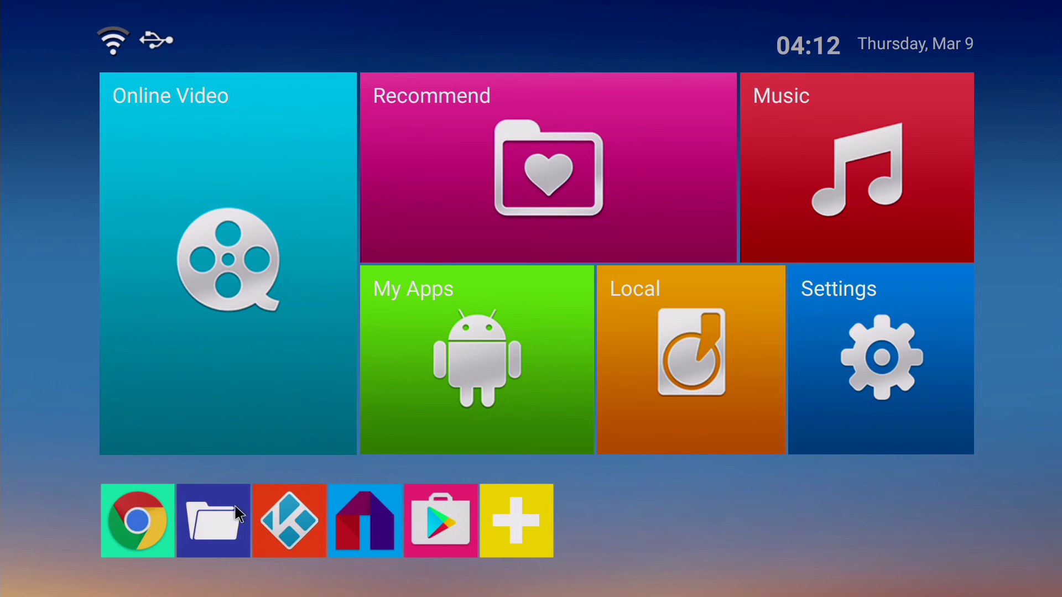
# Step: Launch ES File Explorer and browse to sdcard/Android/data/org.xbmc.kodi/files
pyautogui.click(510, 357)
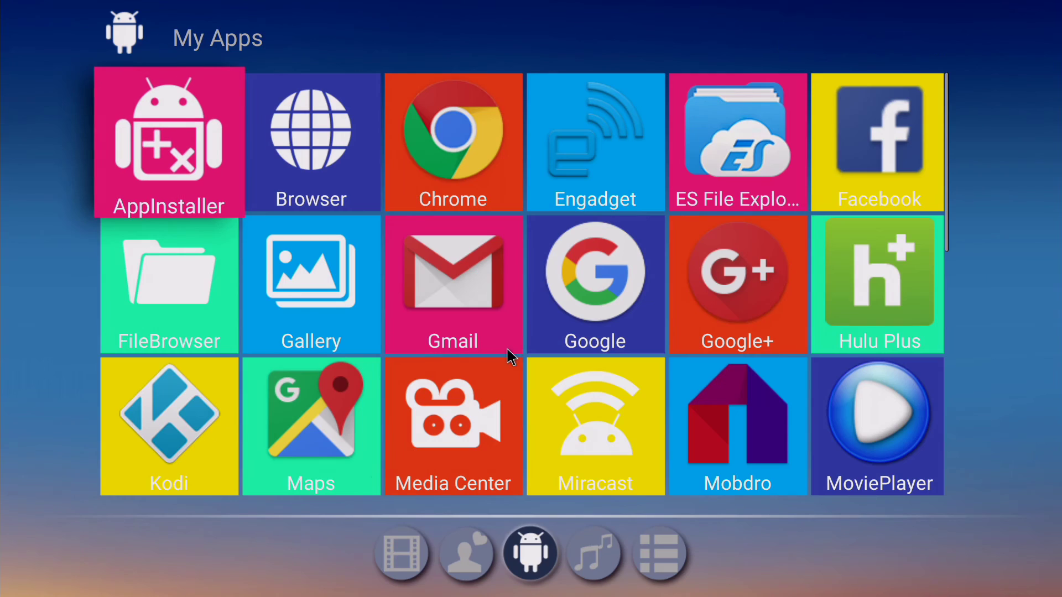
pyautogui.click(719, 128)
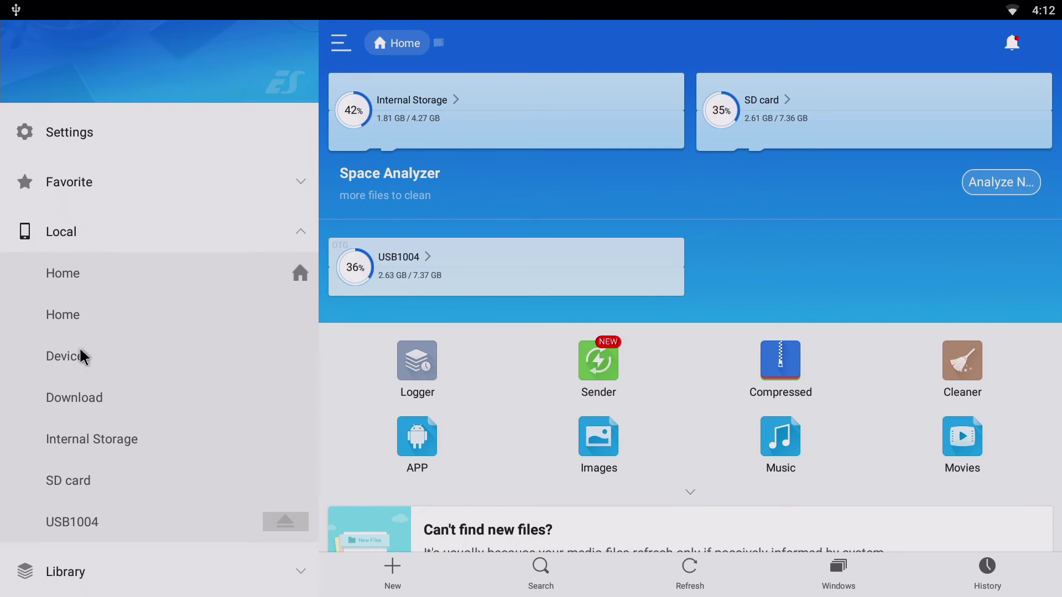
pyautogui.click(75, 319)
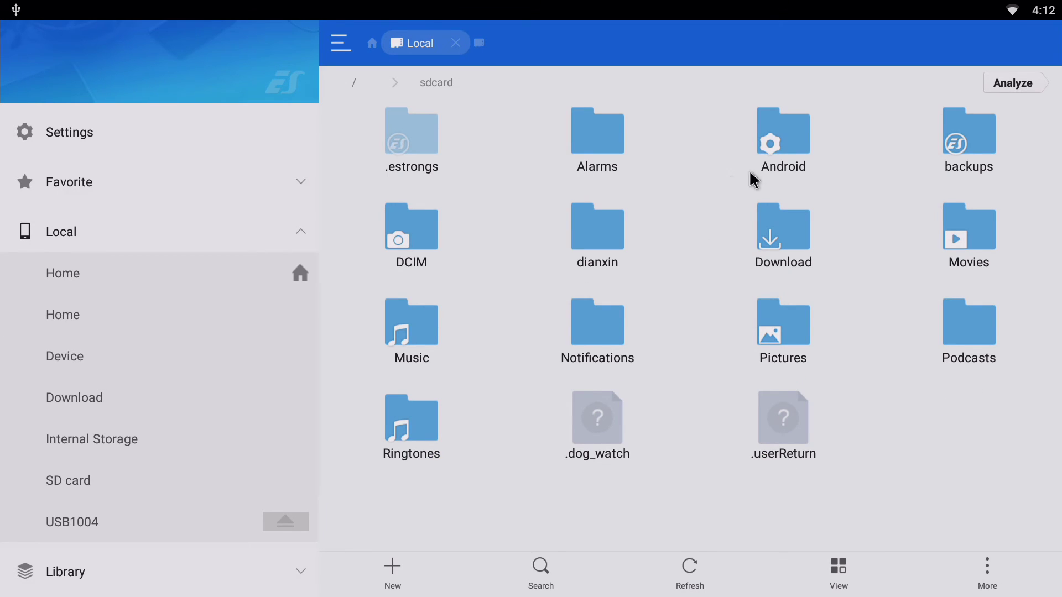
pyautogui.click(784, 135)
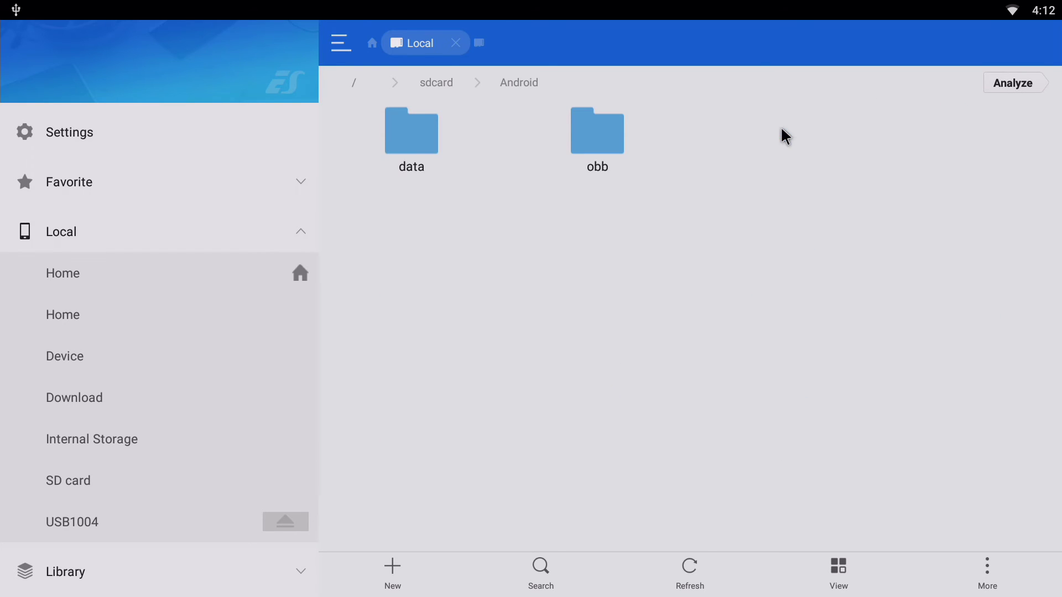
pyautogui.click(384, 144)
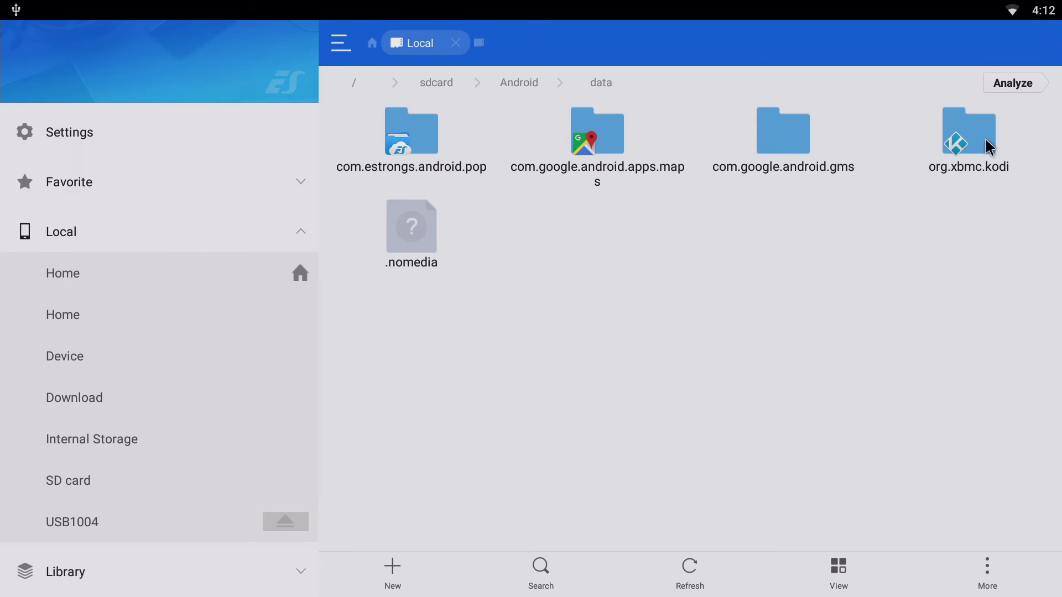
pyautogui.click(961, 145)
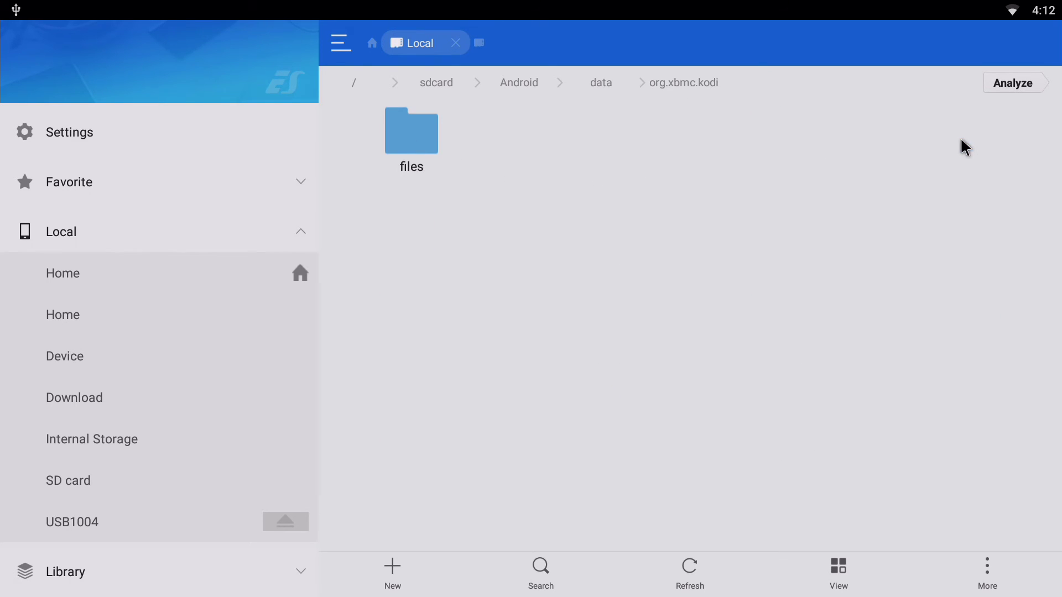
pyautogui.click(403, 156)
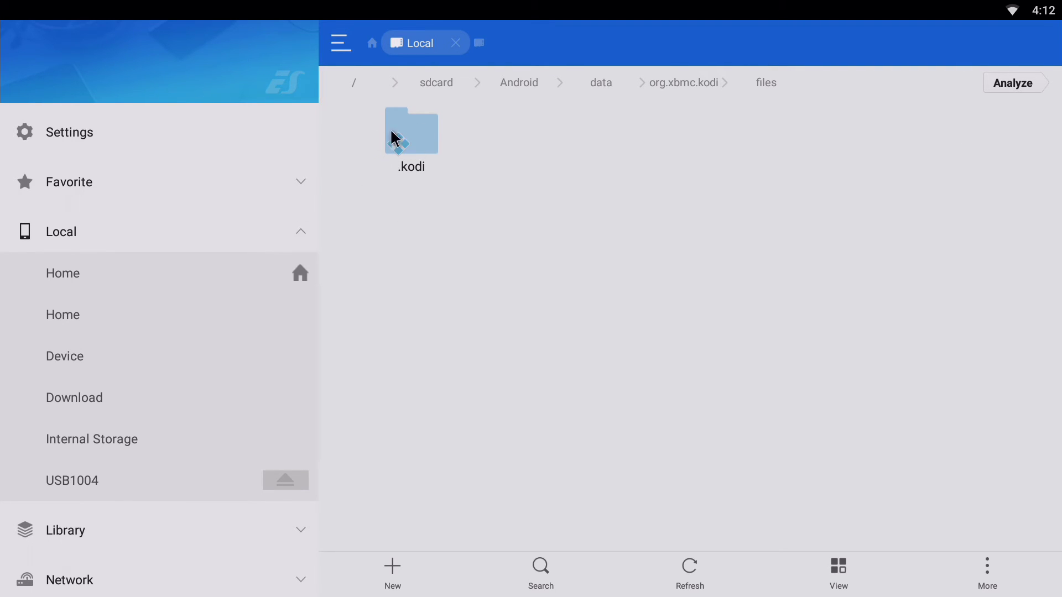
pyautogui.scroll(-3, 83, 398)
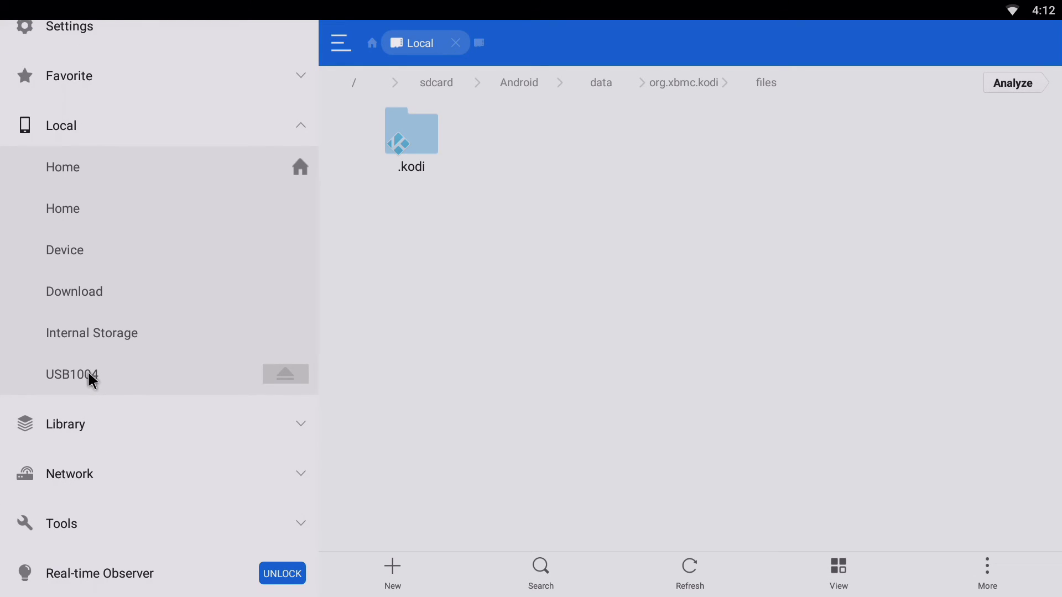
# Step: Open USB1004/KODI, select the backed-up .kodi folder and copy it
pyautogui.click(91, 377)
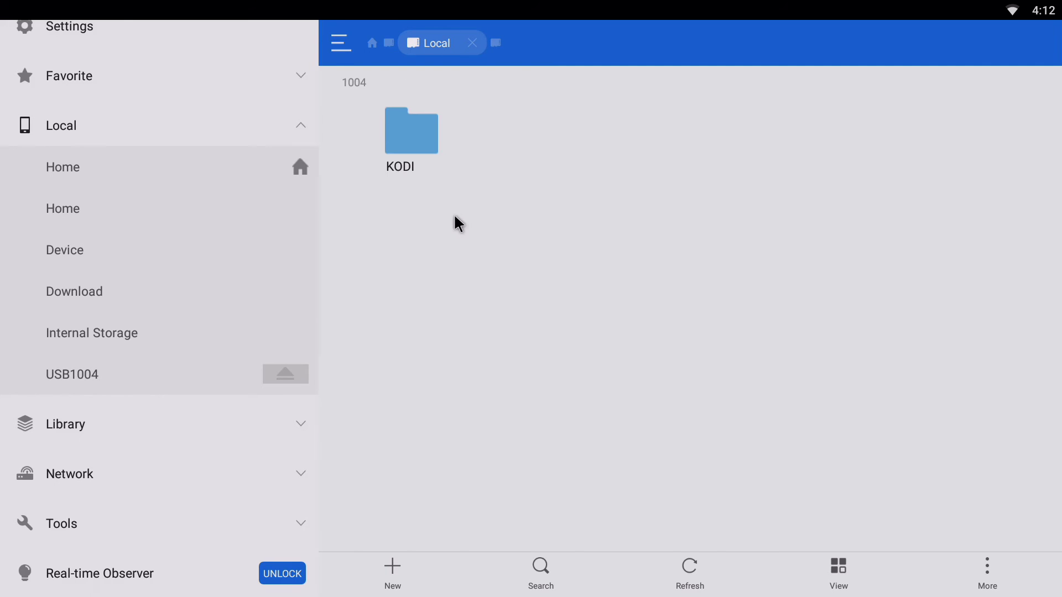
pyautogui.click(429, 155)
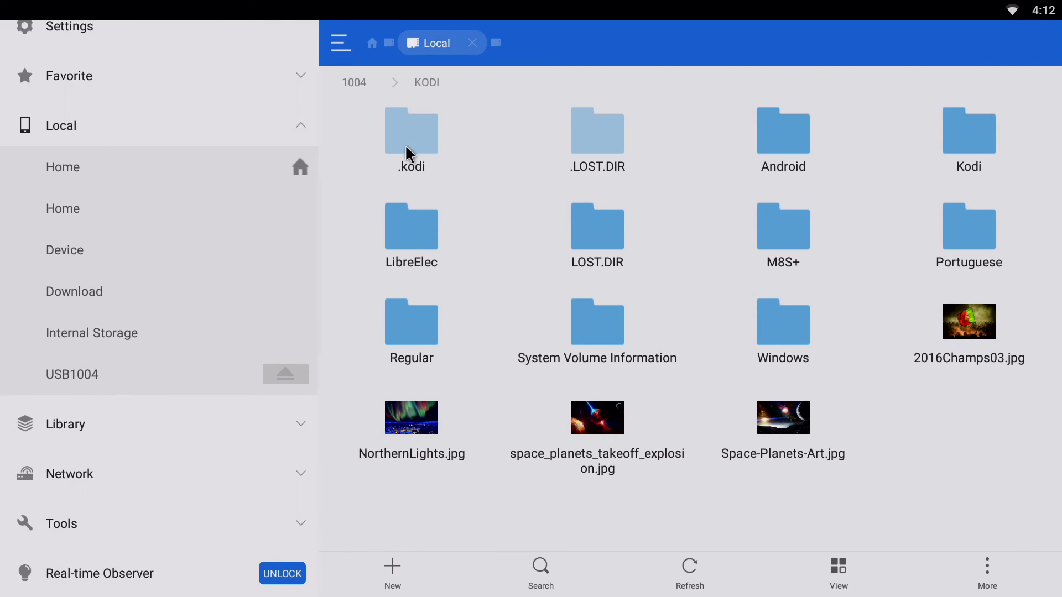
pyautogui.click(410, 153)
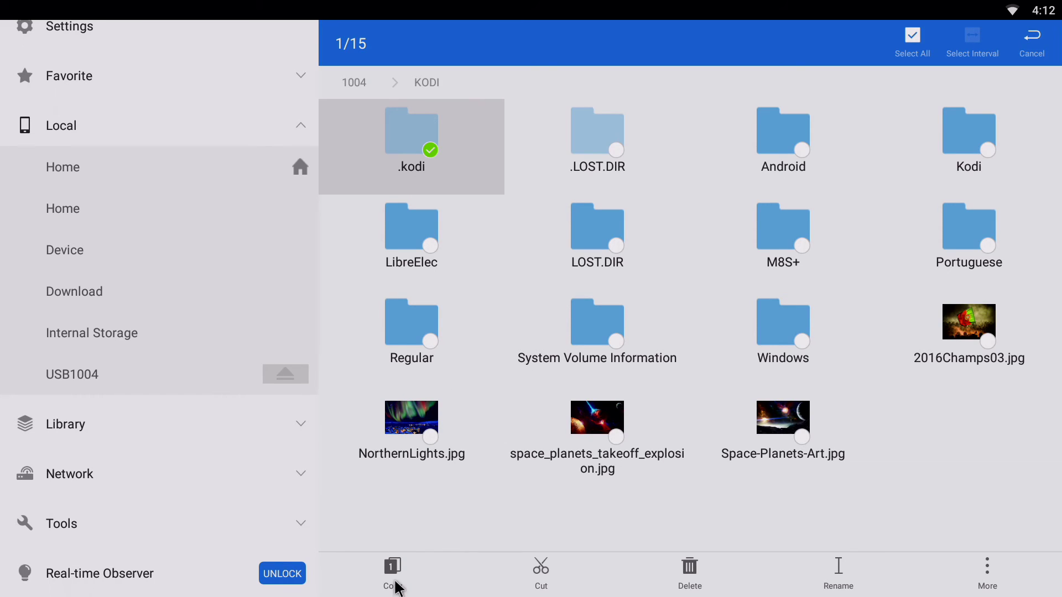
pyautogui.click(397, 587)
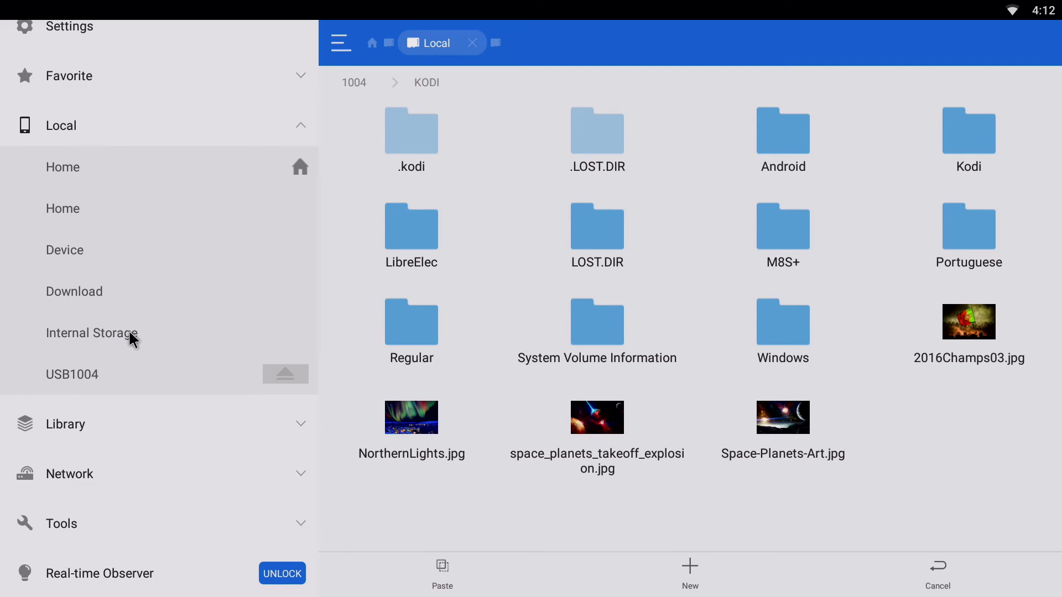
pyautogui.scroll(-5, 161, 558)
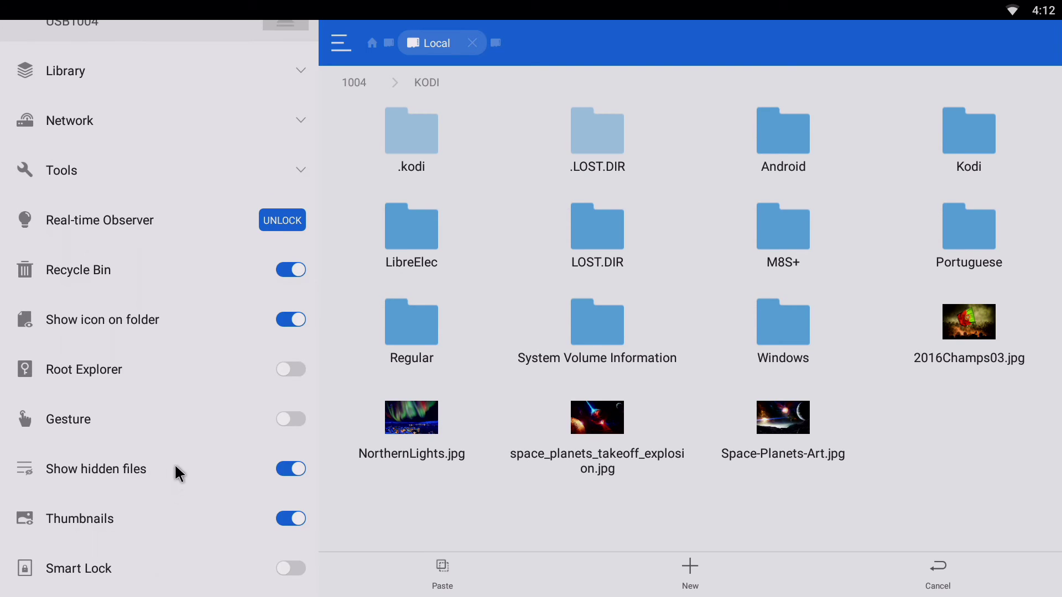
pyautogui.scroll(7, 174, 463)
pyautogui.scroll(-2, 166, 379)
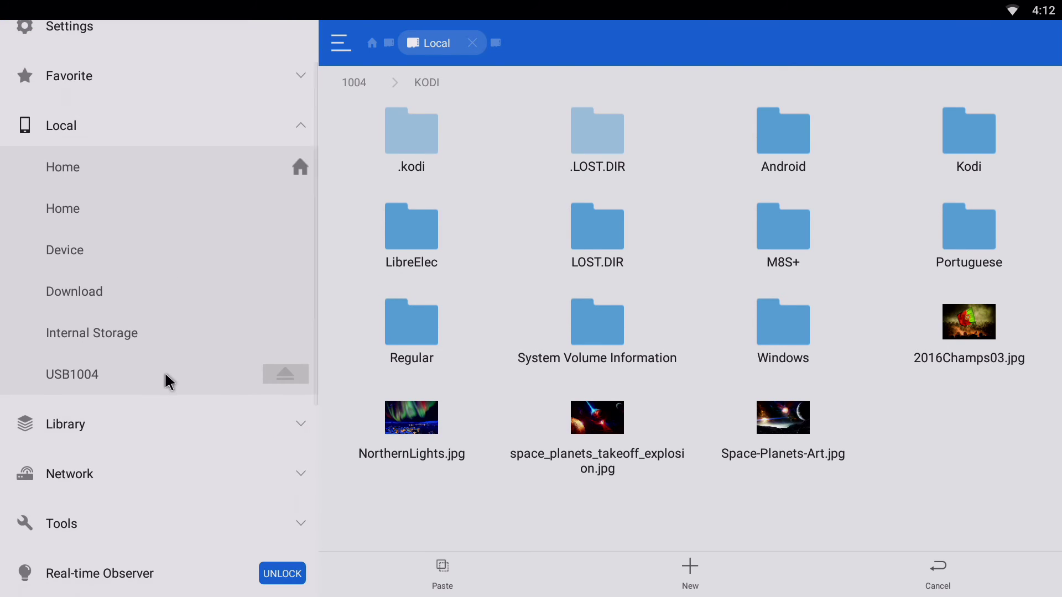
pyautogui.scroll(2, 157, 403)
pyautogui.scroll(-2, 160, 406)
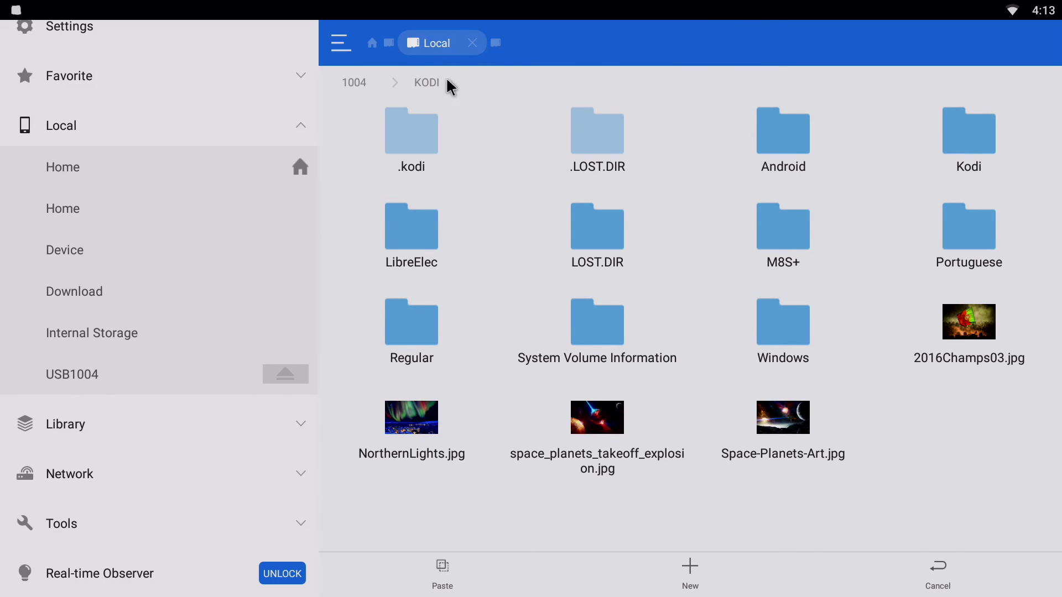
# Step: Paste the 285.50 MB .kodi backup into org.xbmc.kodi/files, overwriting all conflicts, then exit ES File Explorer
pyautogui.click(390, 46)
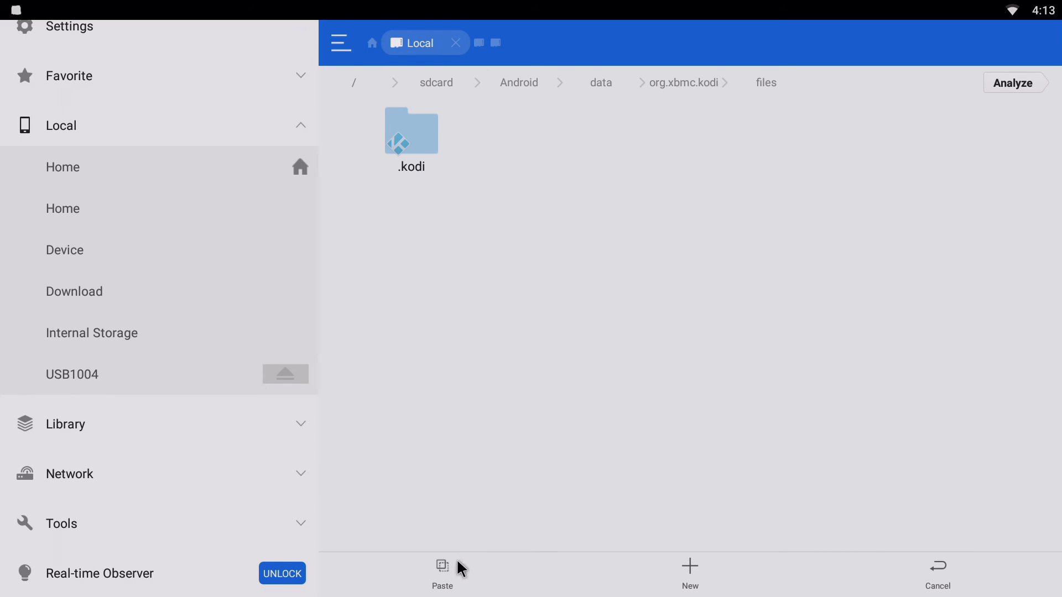
pyautogui.click(444, 573)
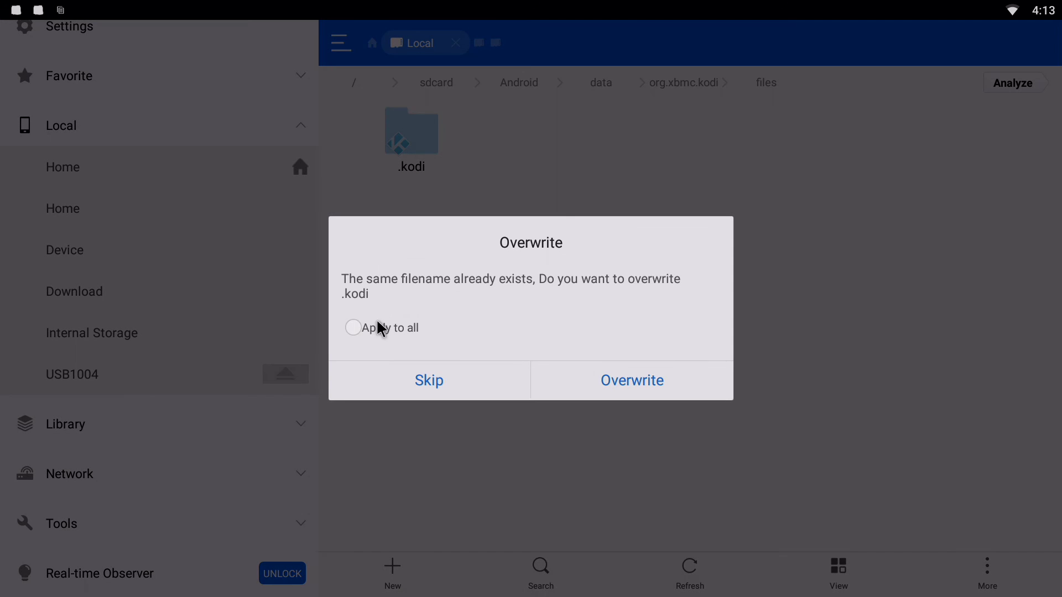
pyautogui.click(384, 335)
pyautogui.click(622, 392)
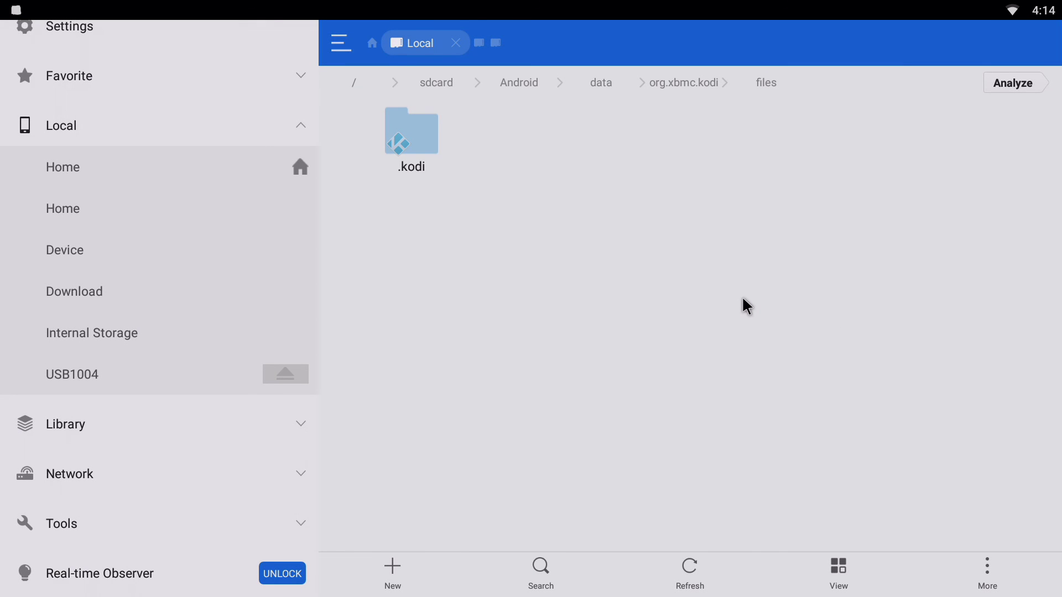
pyautogui.press('Escape')
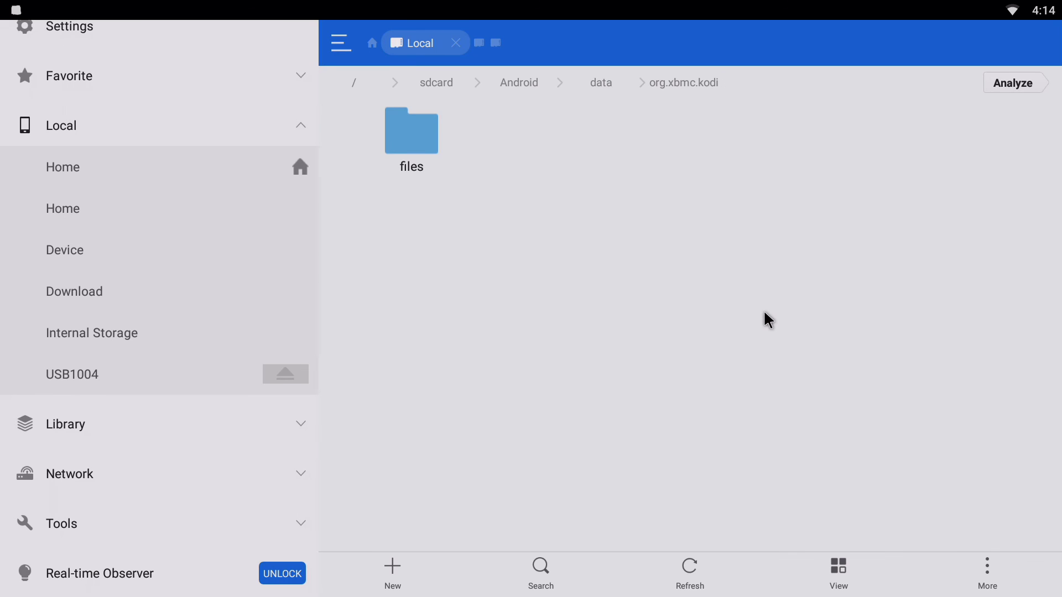
pyautogui.press('Escape')
pyautogui.press('Escape')
pyautogui.press('Escape')
pyautogui.press('Escape')
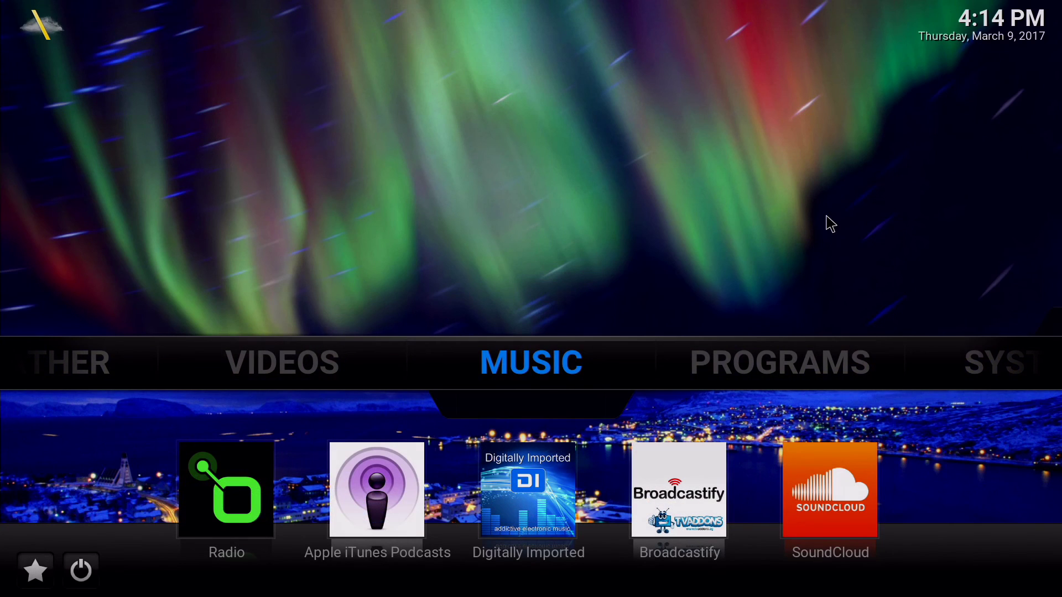
pyautogui.moveTo(498, 363)
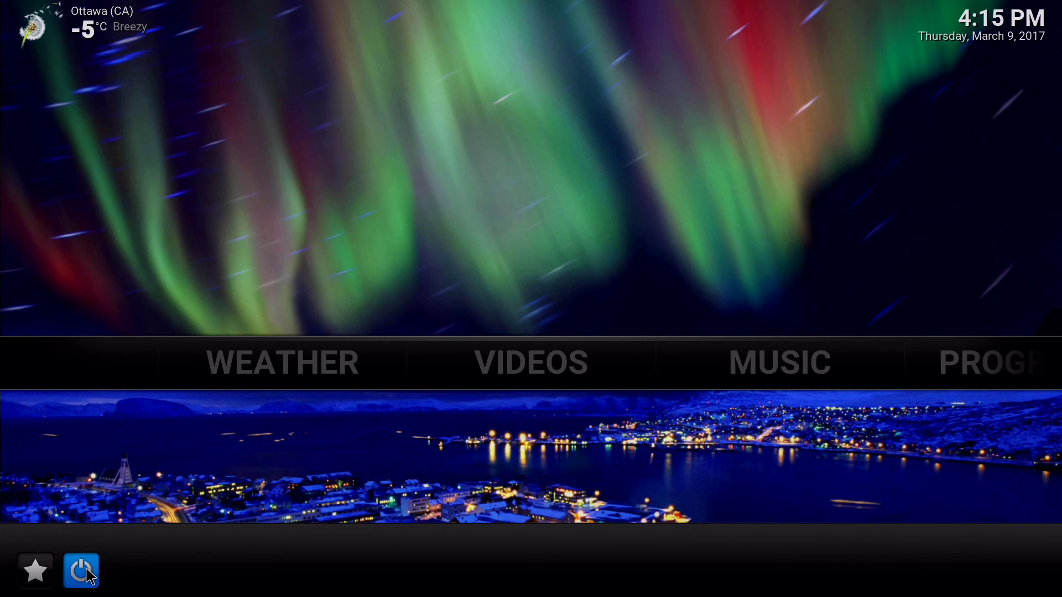
pyautogui.moveTo(556, 380)
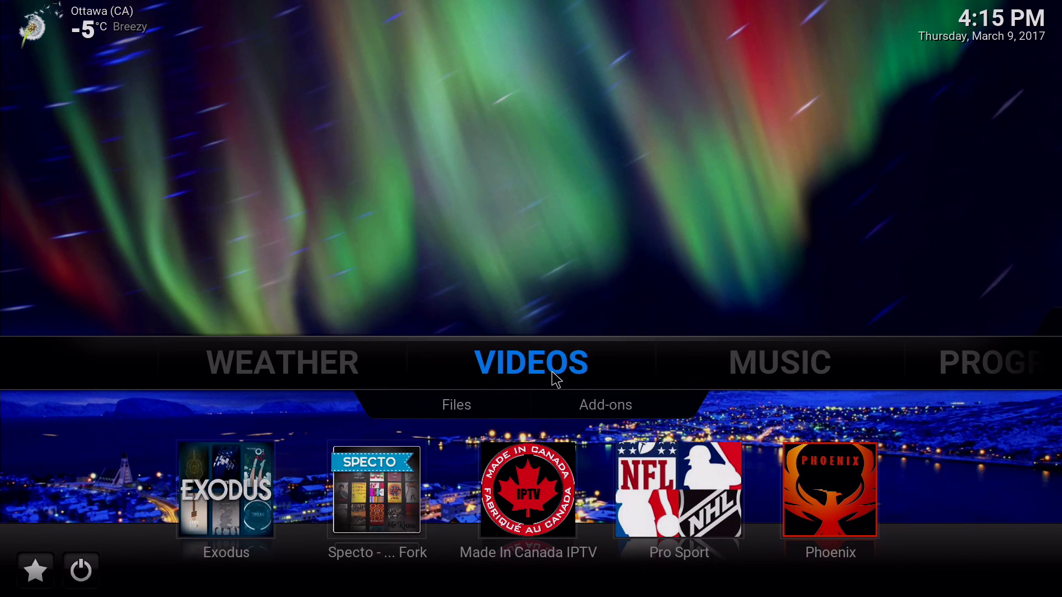